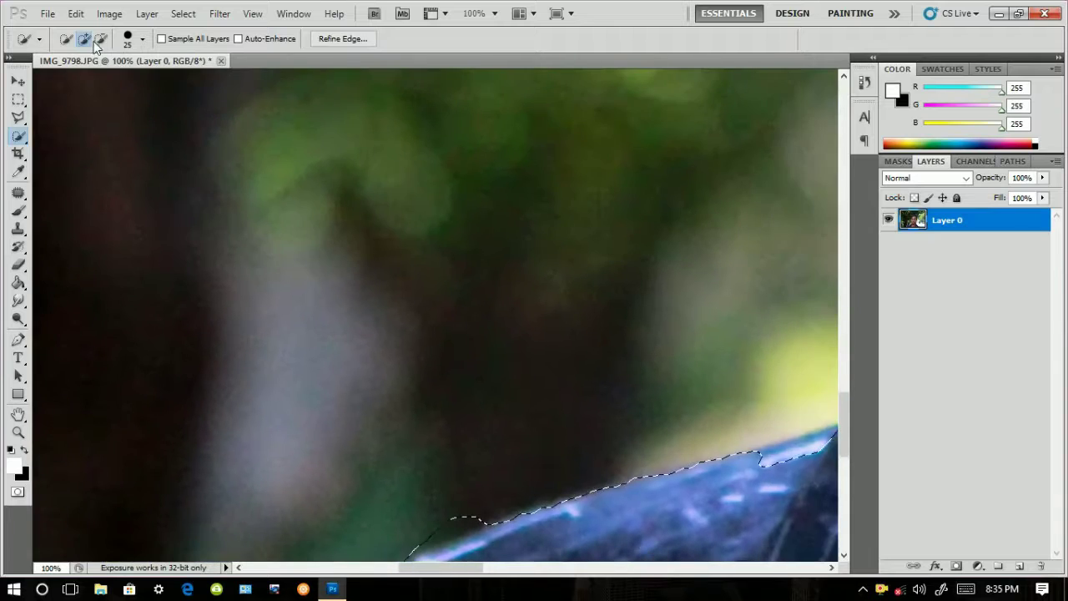
# Step: Clean up the Quick Selection outline around the man, adding and subtracting areas along the shirt's edges
pyautogui.moveTo(330, 401)
pyautogui.mouseDown()
pyautogui.moveTo(422, 334)
pyautogui.moveTo(583, 243)
pyautogui.mouseUp()
pyautogui.moveTo(524, 499)
pyautogui.mouseDown()
pyautogui.moveTo(663, 317)
pyautogui.moveTo(579, 267)
pyautogui.mouseUp()
pyautogui.keyDown('alt'); pyautogui.click(465, 434); pyautogui.keyUp('alt')
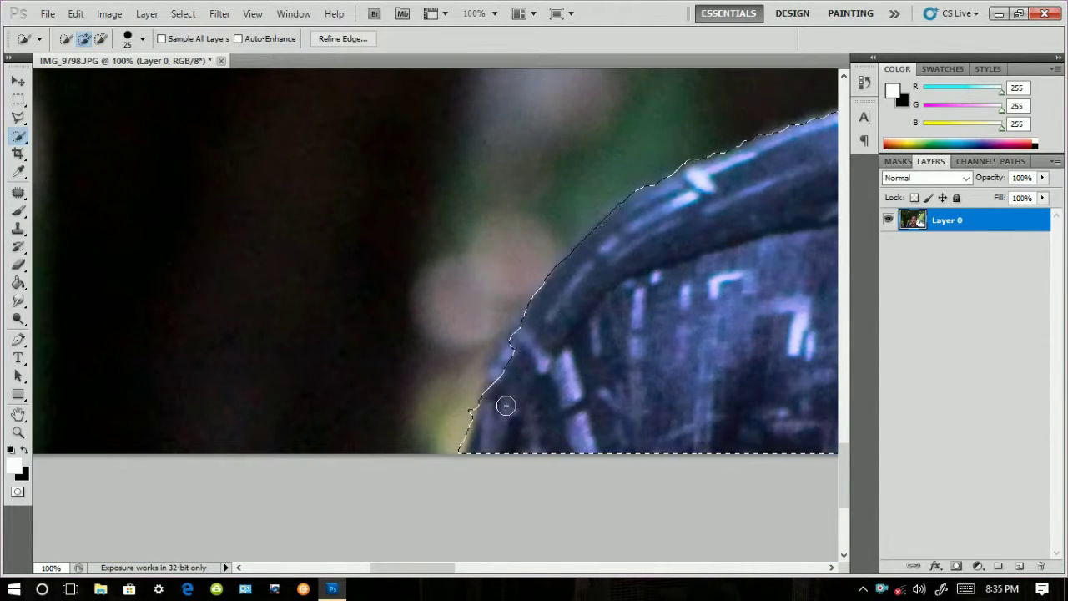
pyautogui.moveTo(505, 394); pyautogui.dragTo(176, 389)
pyautogui.moveTo(634, 321); pyautogui.dragTo(217, 471)
pyautogui.moveTo(593, 470); pyautogui.dragTo(735, 543)
pyautogui.moveTo(317, 403)
pyautogui.mouseDown()
pyautogui.moveTo(339, 384)
pyautogui.moveTo(320, 350)
pyautogui.mouseUp()
pyautogui.moveTo(342, 306); pyautogui.dragTo(389, 470)
pyautogui.moveTo(735, 158)
pyautogui.mouseDown()
pyautogui.moveTo(520, 312)
pyautogui.moveTo(117, 513)
pyautogui.mouseUp()
# Step: Add a new empty layer below the photo layer and make the photo layer active again
pyautogui.click(954, 181)
pyautogui.click(954, 179)
pyautogui.click(1021, 566)
pyautogui.moveTo(955, 220); pyautogui.dragTo(955, 272)
pyautogui.click(892, 242)
pyautogui.click(892, 243)
pyautogui.click(1043, 179)
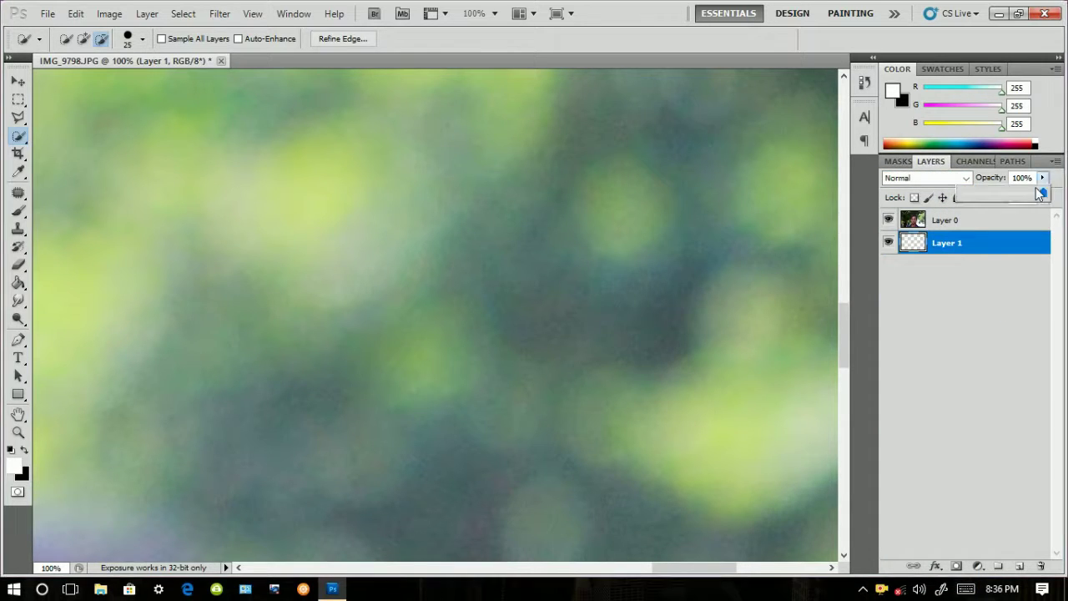
pyautogui.click(951, 288)
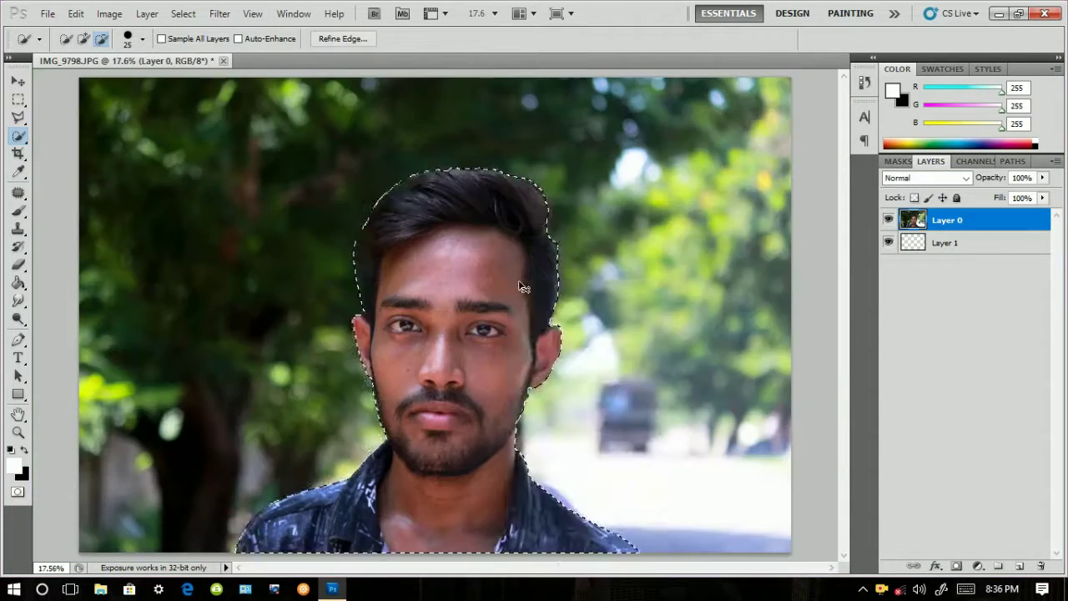
# Step: Apply Refine Edge to the selection, brushing along the hair outline and beside the ear with the refine radius brush
pyautogui.rightClick(517, 280)
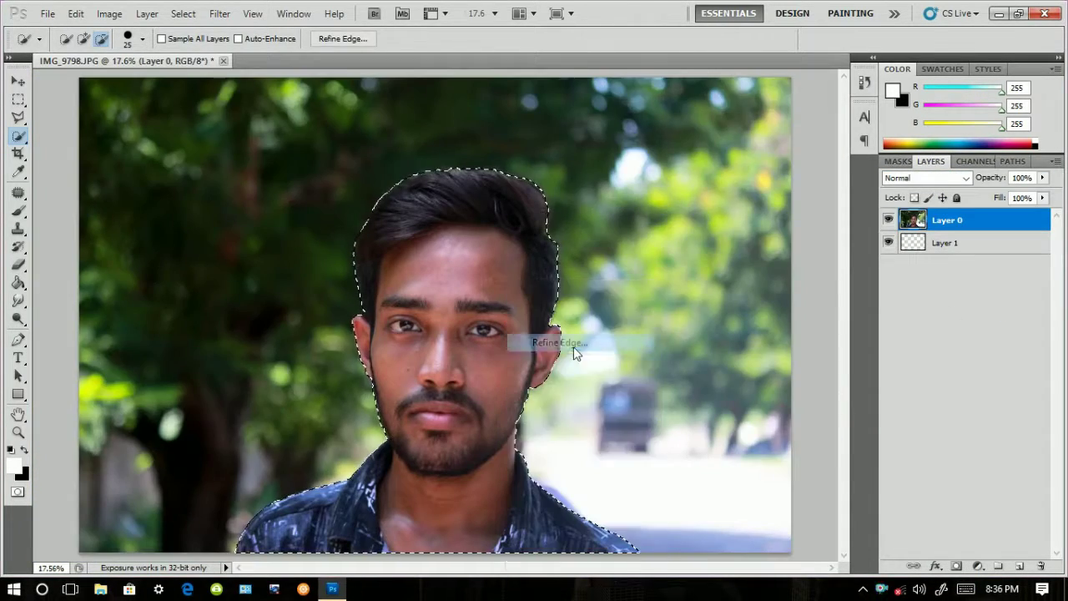
pyautogui.click(573, 342)
pyautogui.moveTo(536, 193); pyautogui.dragTo(462, 171)
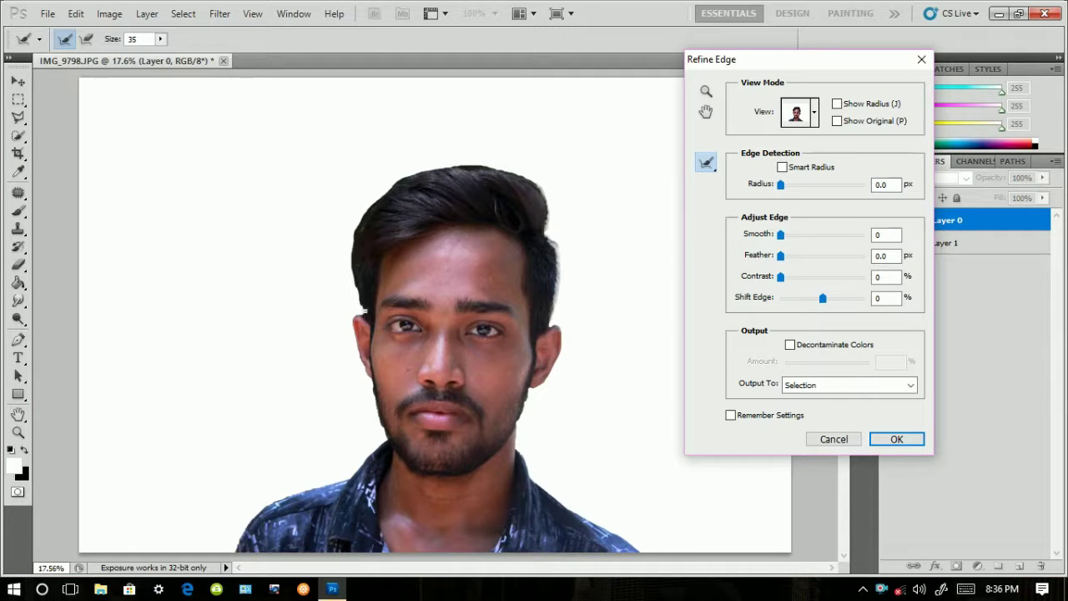
pyautogui.moveTo(365, 312); pyautogui.dragTo(365, 313)
pyautogui.click(895, 436)
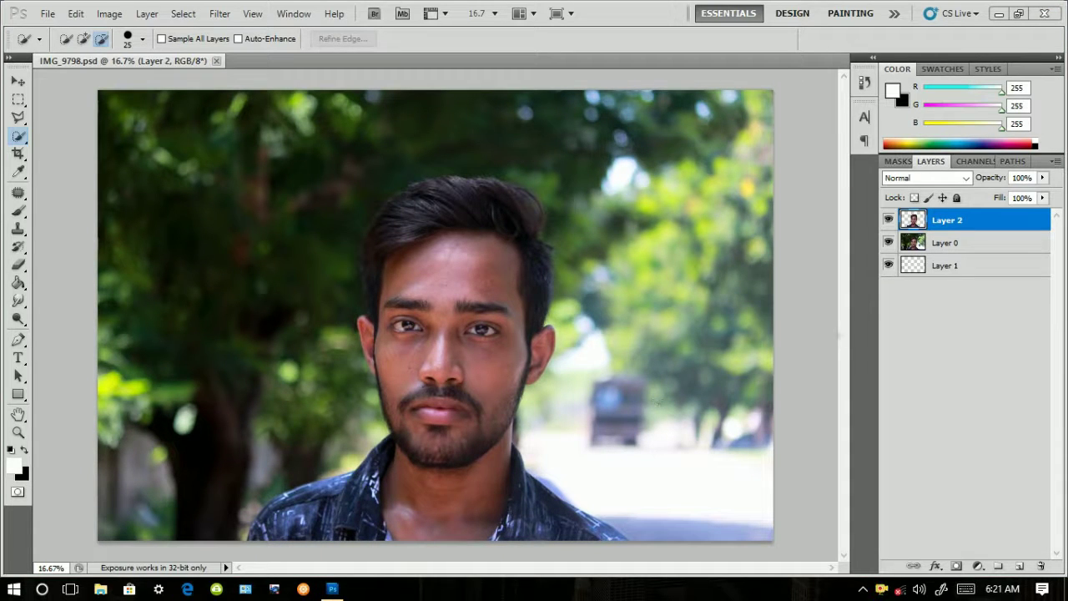
# Step: Fill Layer 1 with white and hide the original photo on Layer 0
pyautogui.click(889, 243)
pyautogui.click(889, 243)
pyautogui.click(889, 243)
pyautogui.click(889, 243)
pyautogui.click(946, 270)
pyautogui.click(16, 284)
pyautogui.click(136, 421)
pyautogui.click(889, 243)
# Step: Move the cut-out man on Layer 2 upward and scale it to about 73% near the canvas centre
pyautogui.click(918, 221)
pyautogui.press('v')
pyautogui.moveTo(478, 422); pyautogui.dragTo(480, 381)
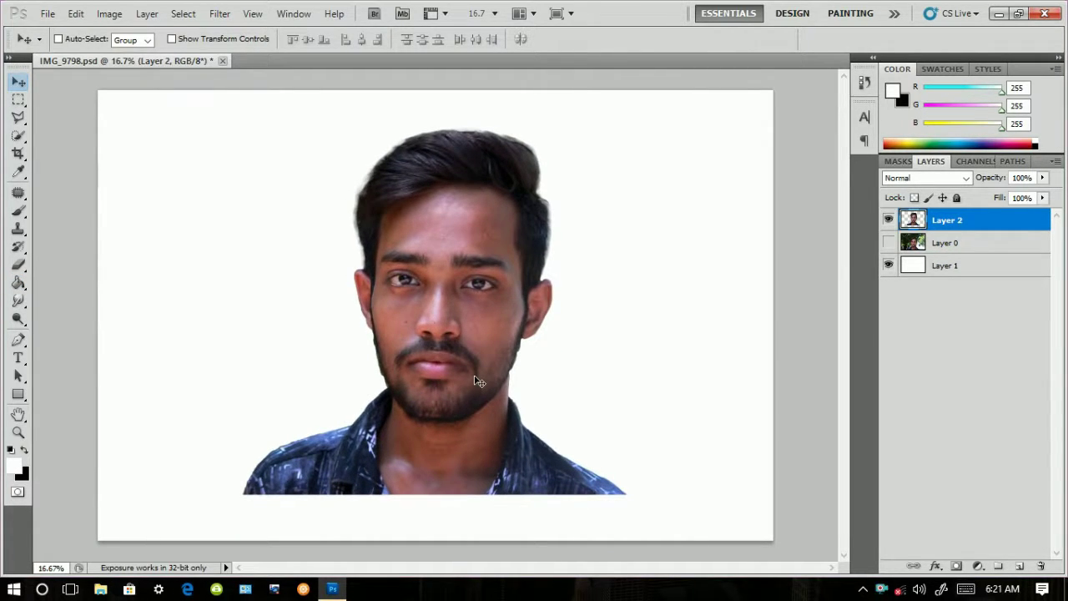
pyautogui.hotkey('ctrl', 't')
pyautogui.moveTo(635, 127); pyautogui.dragTo(601, 198)
pyautogui.moveTo(504, 258)
pyautogui.mouseDown()
pyautogui.moveTo(525, 259)
pyautogui.moveTo(513, 258)
pyautogui.mouseUp()
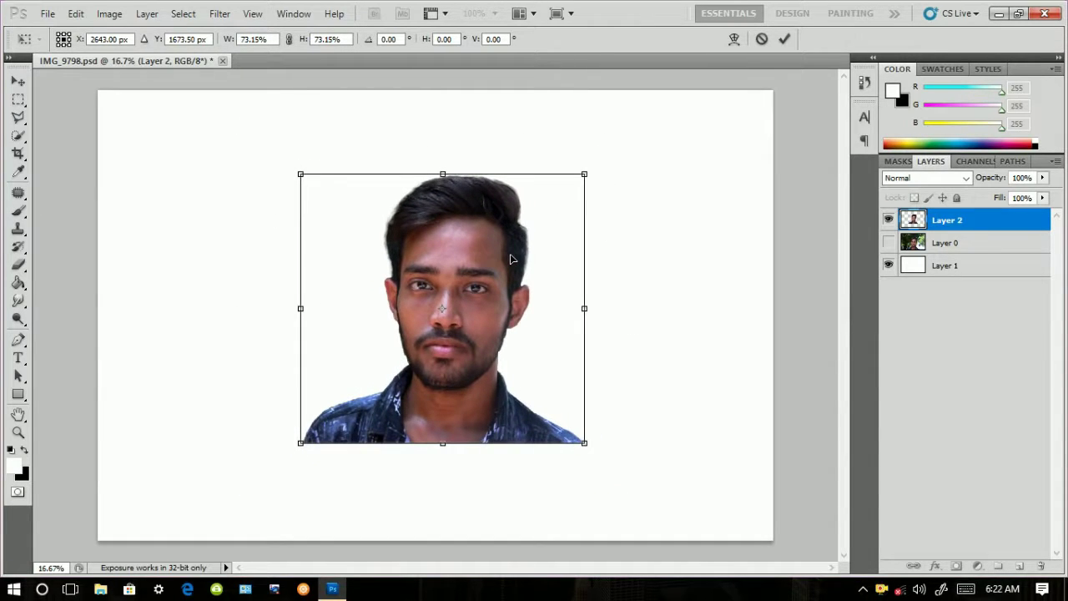
pyautogui.click(787, 39)
# Step: Choose the Eraser with the 492 px ink-splatter brush tip from the brush presets
pyautogui.click(18, 265)
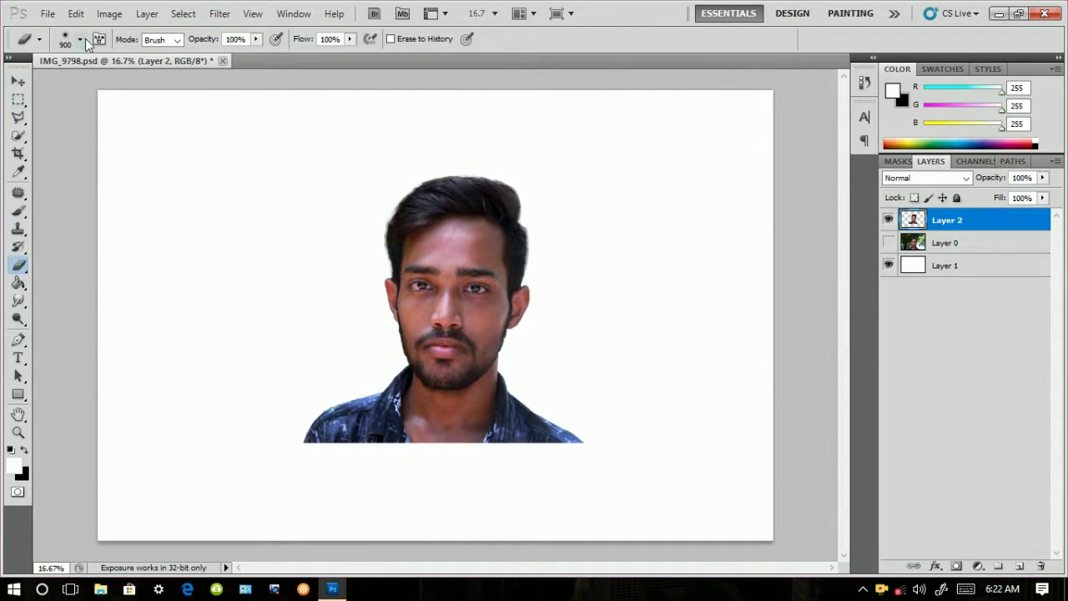
pyautogui.click(80, 39)
pyautogui.scroll(5, 125, 209)
pyautogui.scroll(-8, 129, 219)
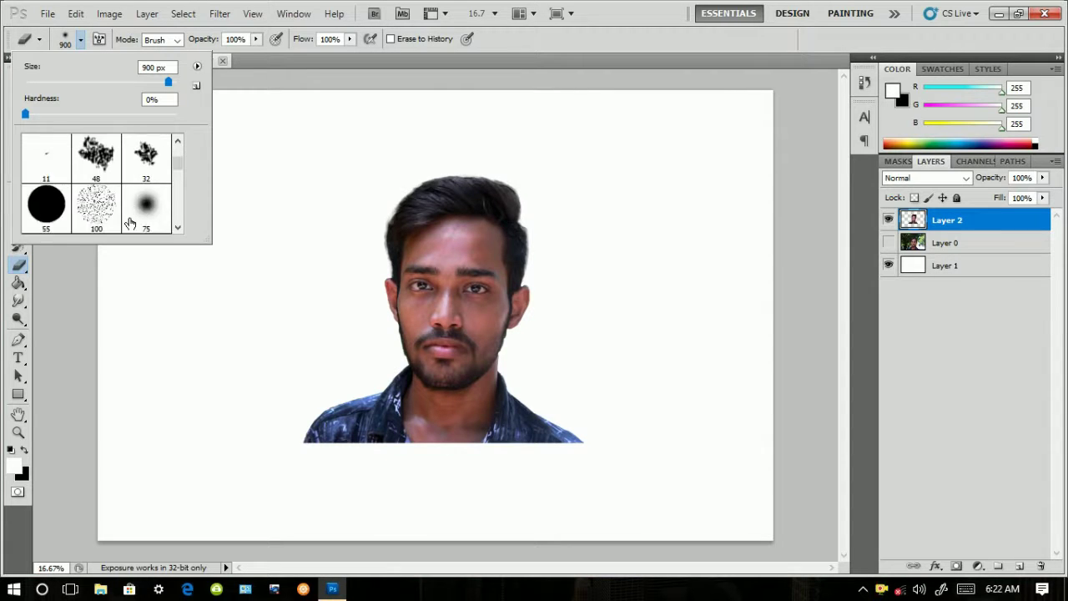
pyautogui.scroll(-10, 134, 219)
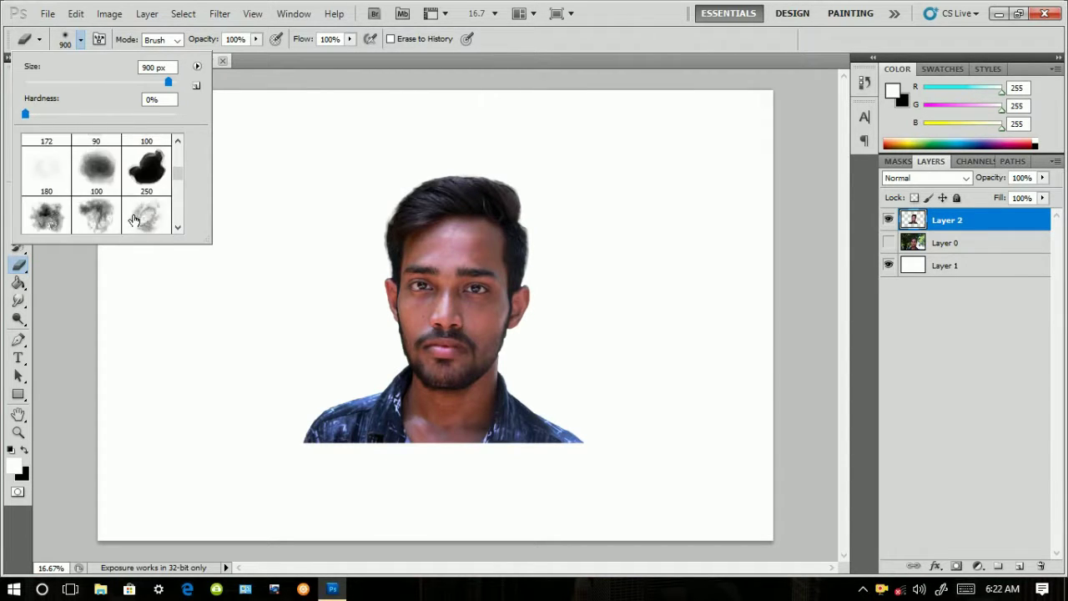
pyautogui.scroll(-10, 134, 220)
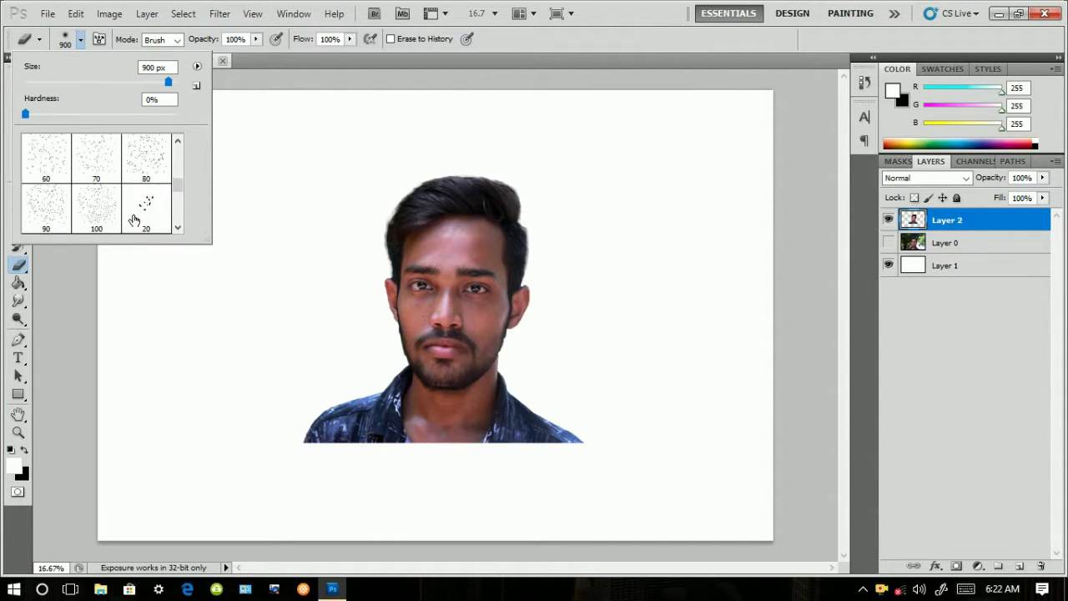
pyautogui.scroll(-10, 142, 221)
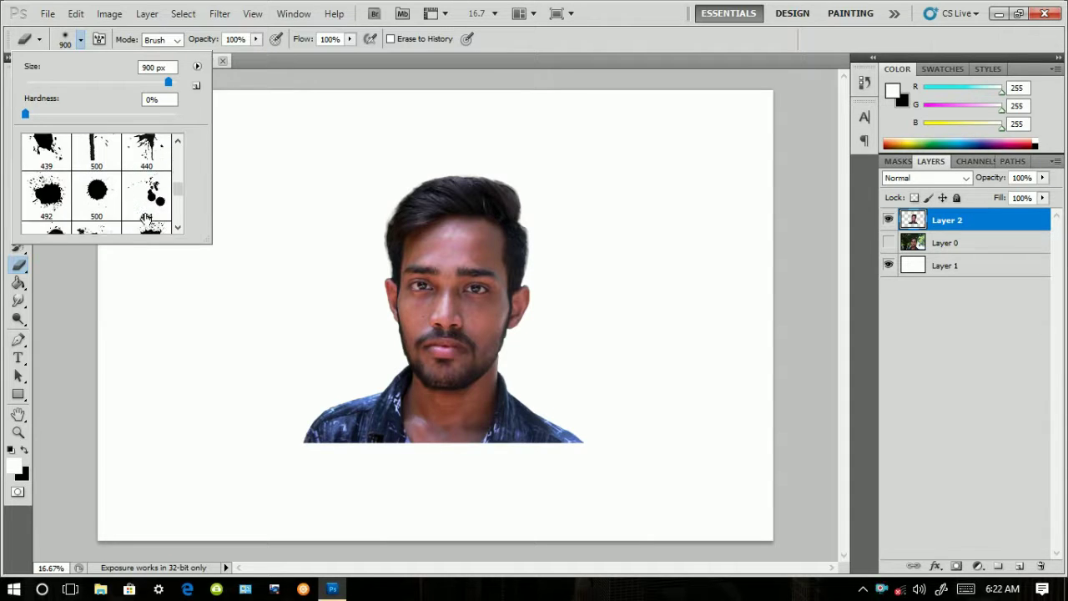
pyautogui.scroll(-10, 146, 218)
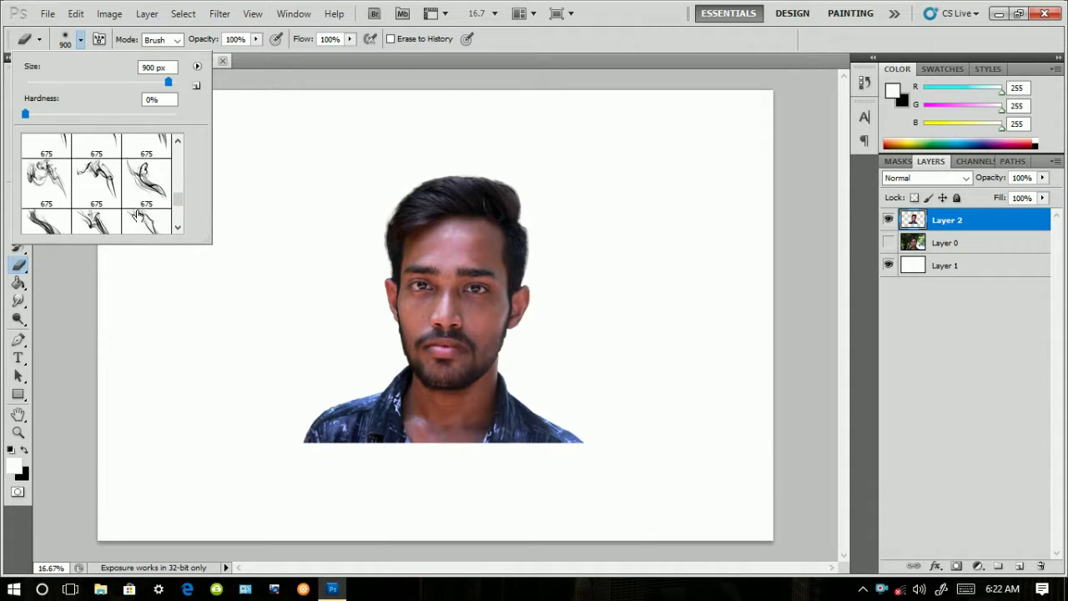
pyautogui.scroll(-5, 183, 219)
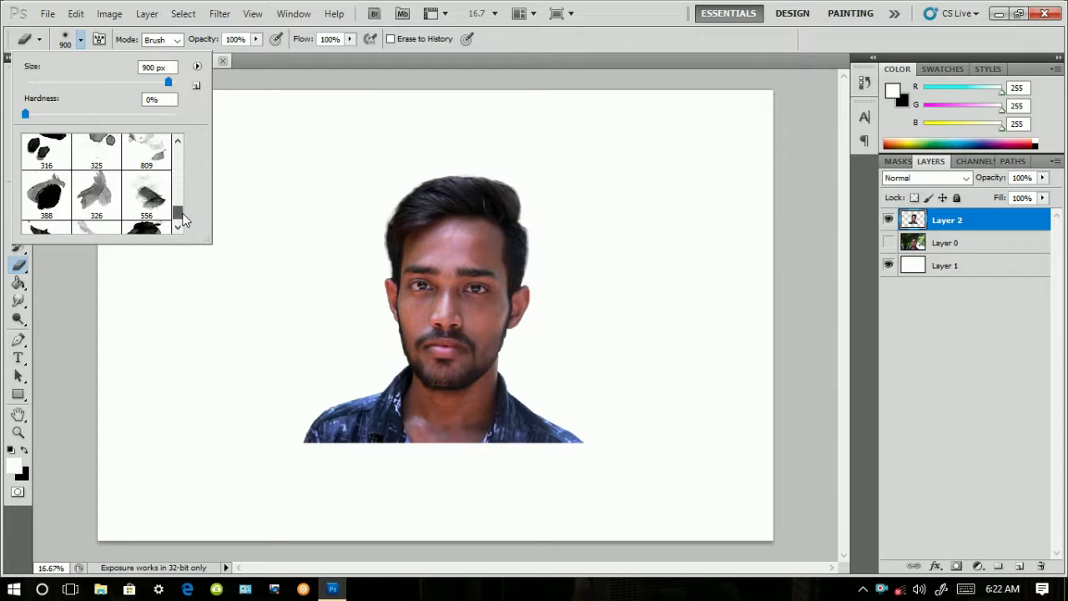
pyautogui.scroll(10, 189, 220)
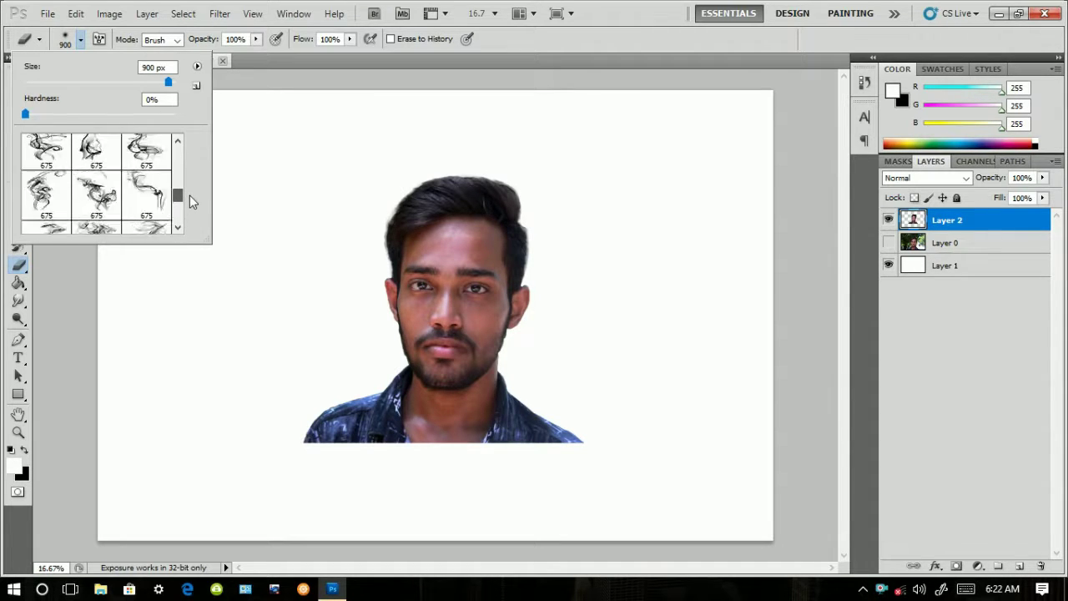
pyautogui.scroll(-2, 179, 191)
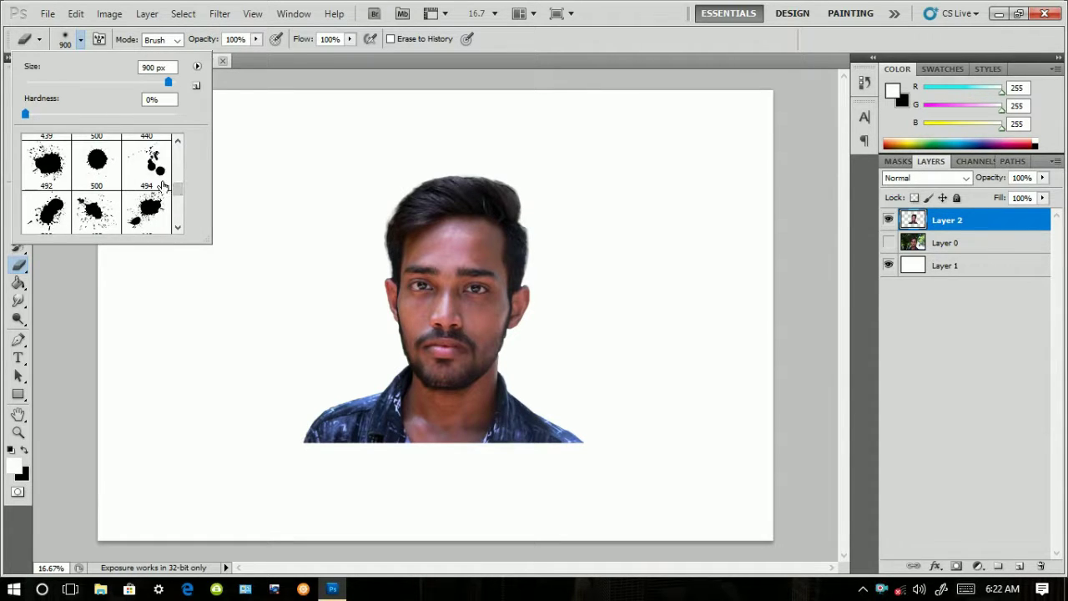
pyautogui.click(147, 163)
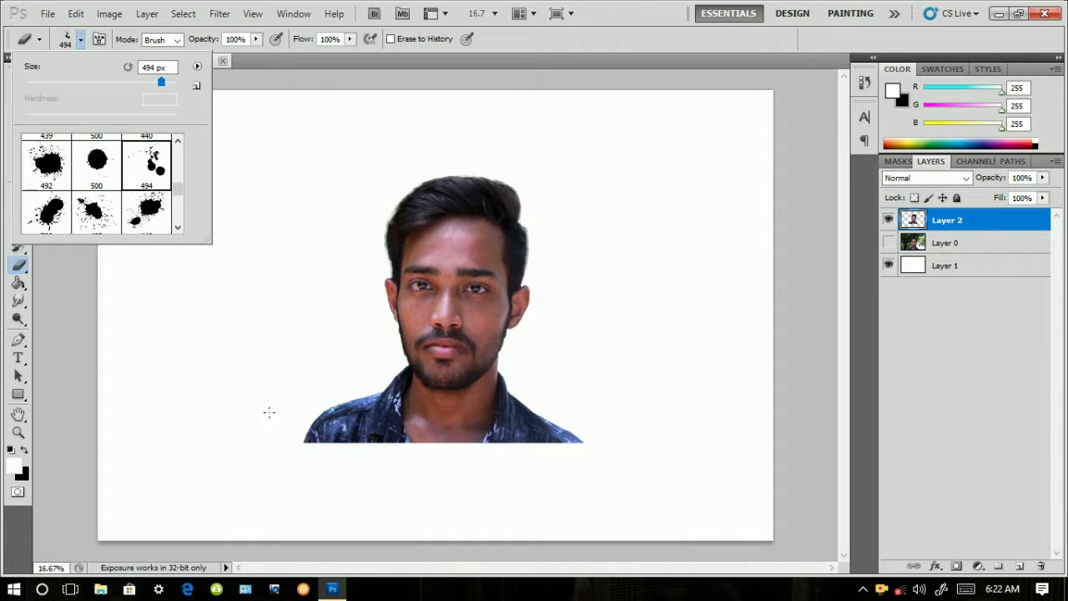
pyautogui.click(269, 413)
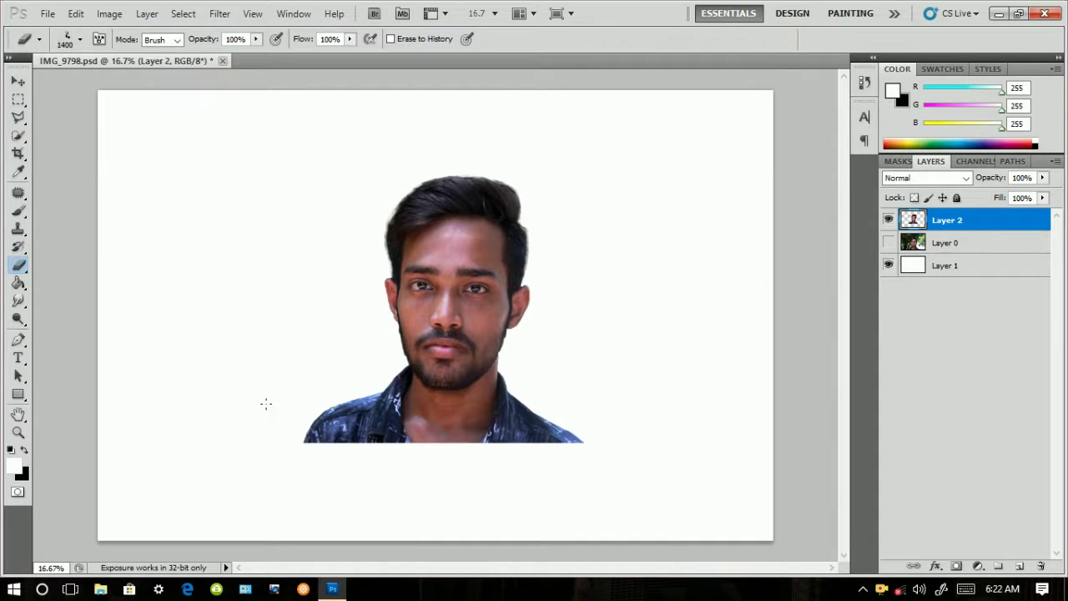
pyautogui.rightClick(265, 404)
pyautogui.click(340, 499)
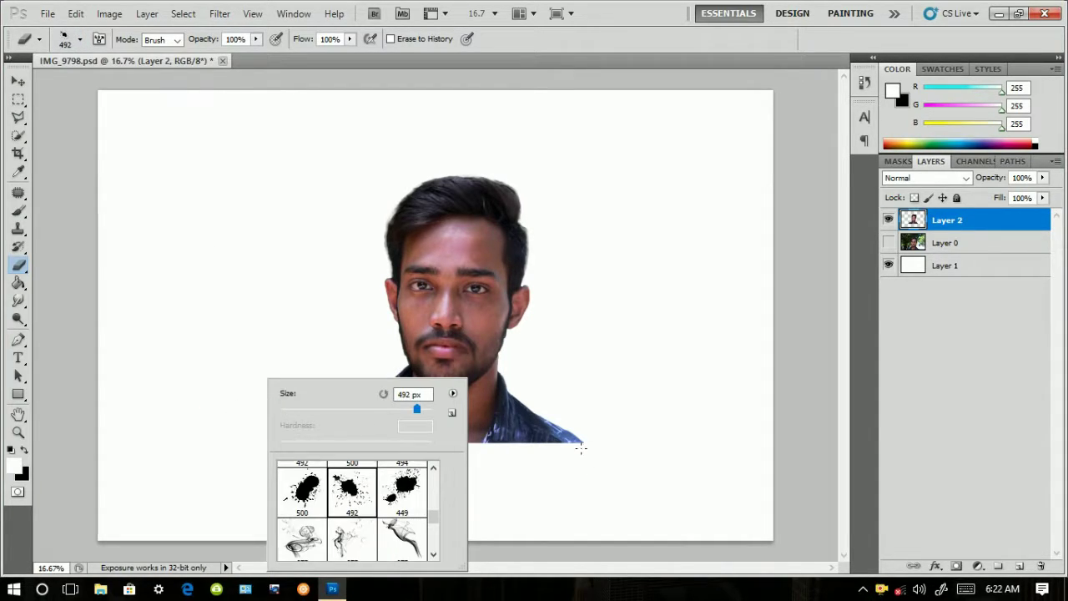
# Step: Erase splatter marks along the lower edge of the shirt and the shoulder on the image's right
pyautogui.click(558, 452)
pyautogui.click(377, 463)
pyautogui.click(325, 453)
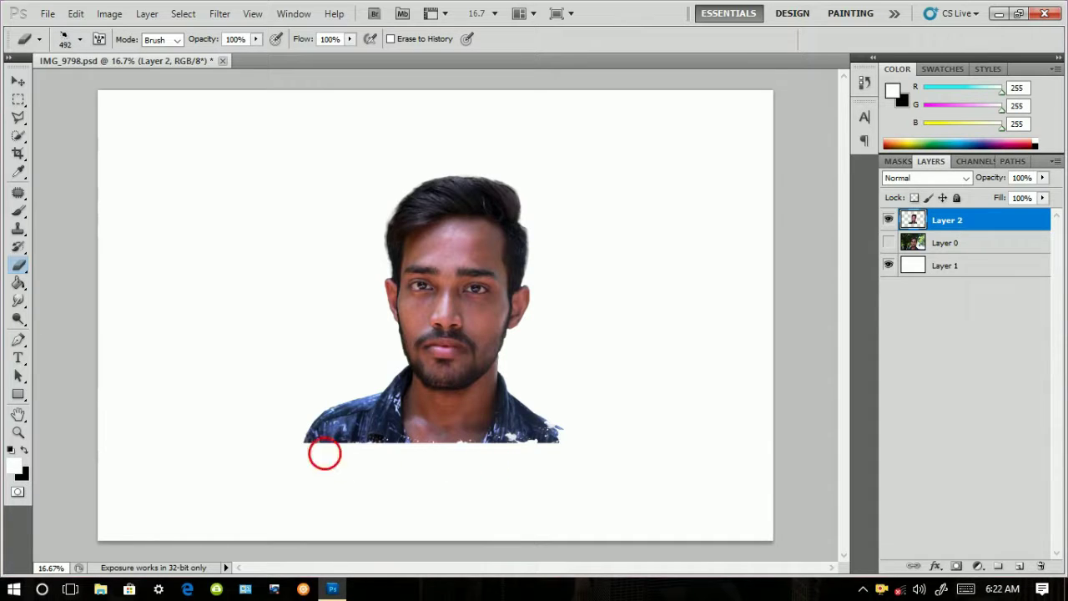
# Step: Try more splatter erasing on the shoulder at the image's left and revert those strokes through the history
pyautogui.click(319, 410)
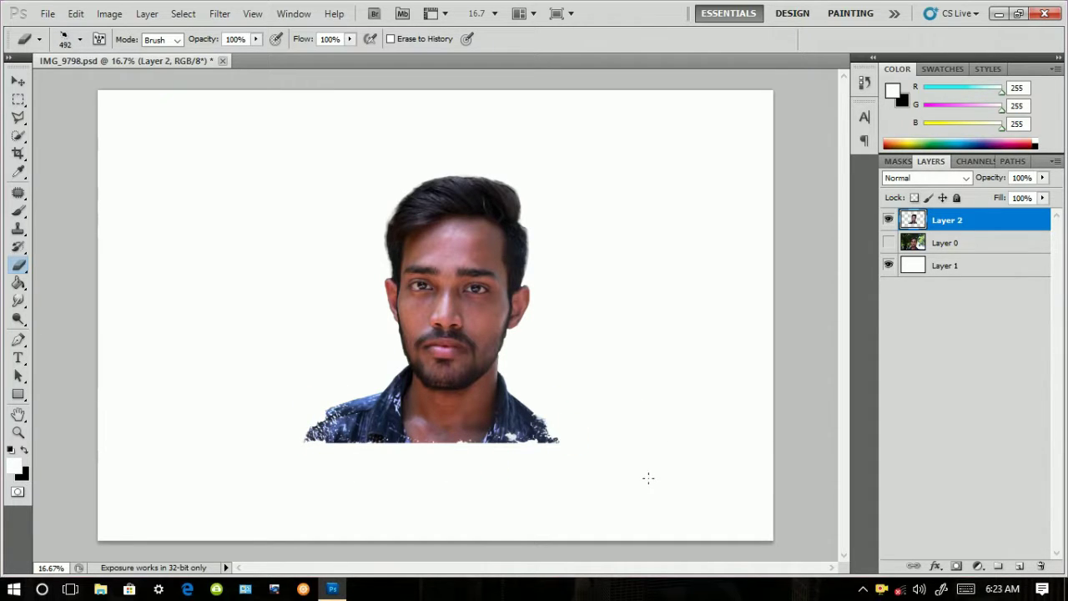
pyautogui.click(289, 462)
pyautogui.click(865, 81)
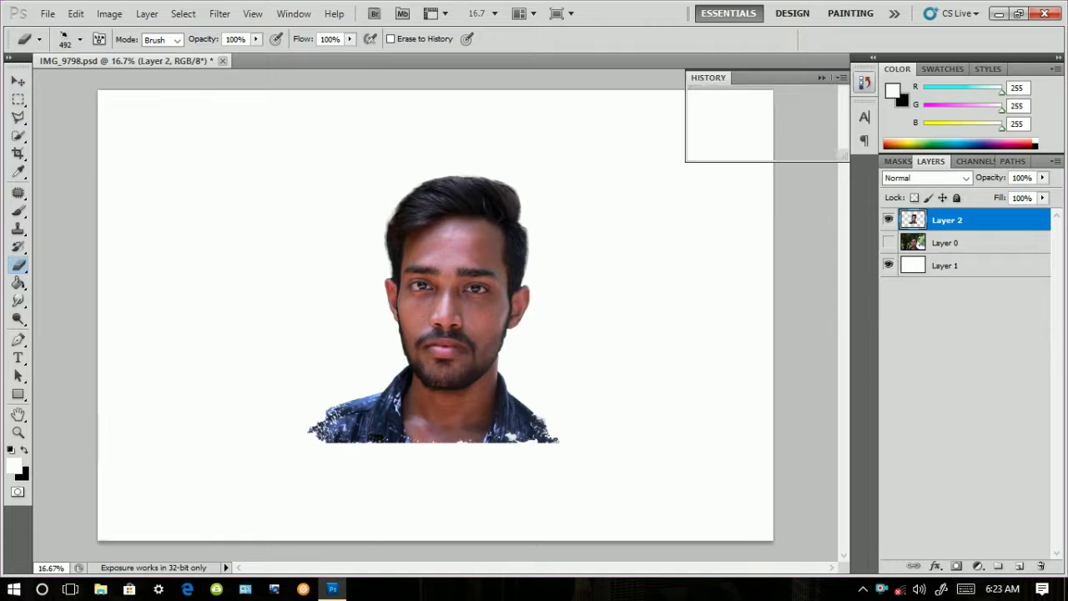
pyautogui.click(807, 124)
pyautogui.click(822, 78)
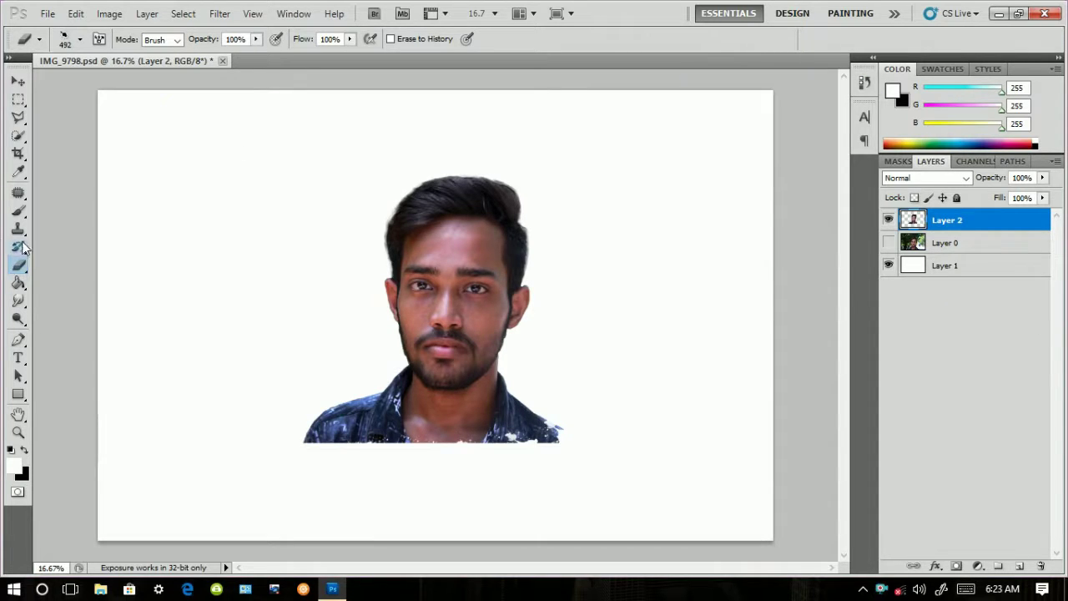
# Step: Fade out the whole lower edge of the shirt using the Eraser with a soft round 492 px brush at 0% hardness
pyautogui.rightClick(688, 330)
pyautogui.moveTo(857, 465); pyautogui.dragTo(856, 415)
pyautogui.click(775, 432)
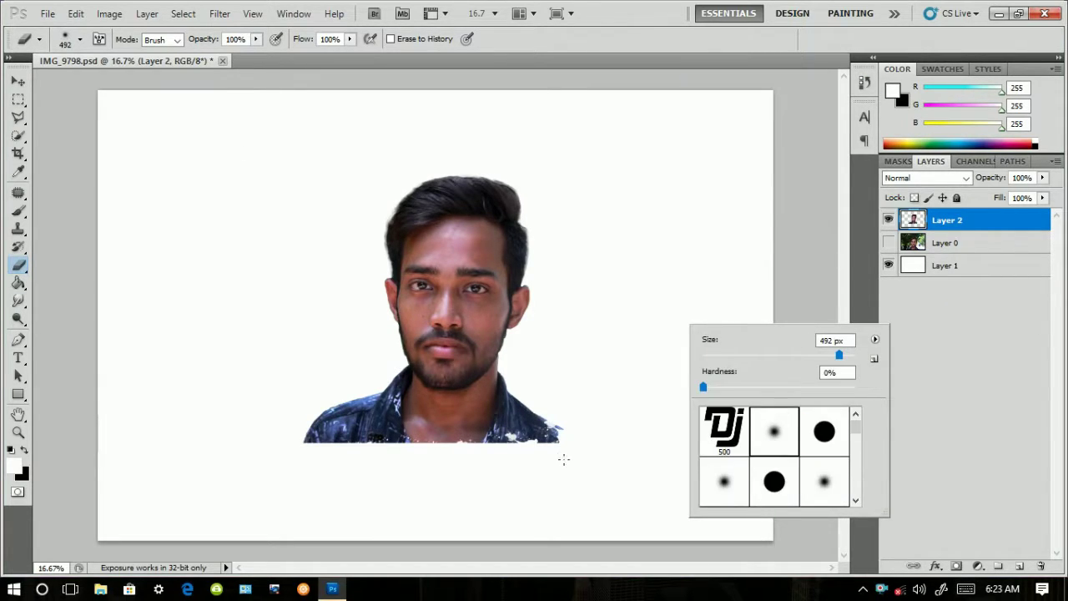
pyautogui.click(558, 459)
pyautogui.click(562, 473)
pyautogui.moveTo(561, 466); pyautogui.dragTo(544, 457)
pyautogui.moveTo(539, 461); pyautogui.dragTo(267, 466)
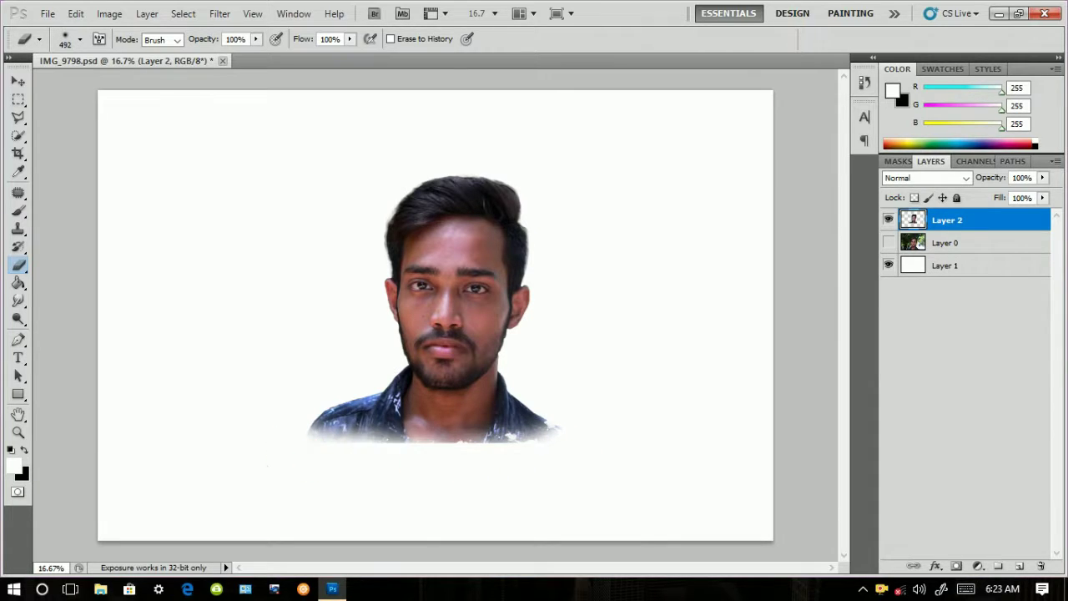
# Step: Try erasing the faded lower edge and shoulder with the 494 px splatter brush
pyautogui.rightClick(304, 385)
pyautogui.moveTo(470, 472); pyautogui.dragTo(472, 516)
pyautogui.click(449, 518)
pyautogui.click(557, 437)
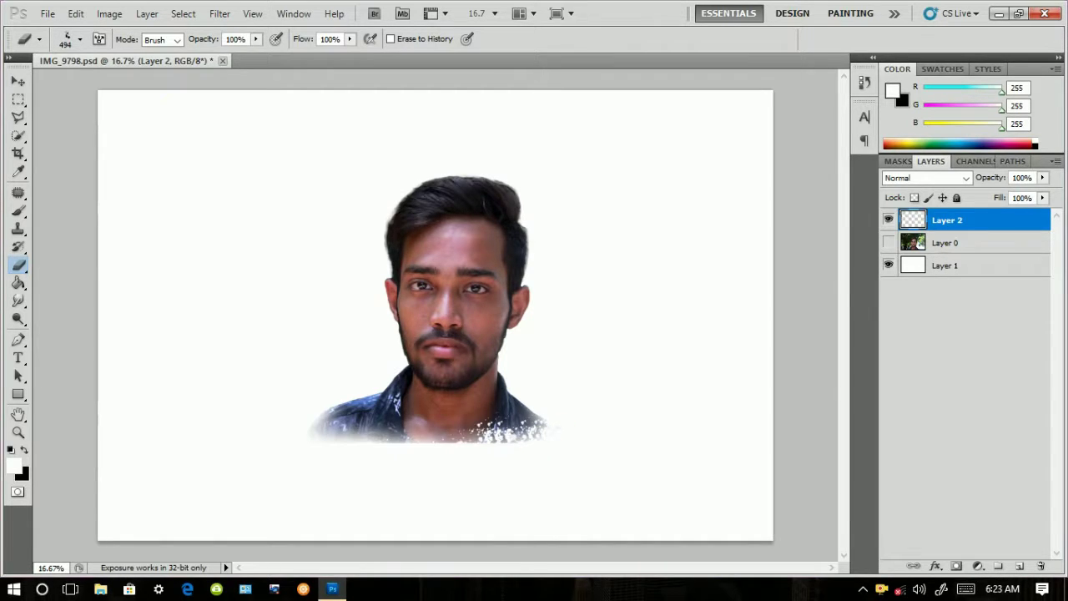
pyautogui.moveTo(311, 430)
pyautogui.mouseDown()
pyautogui.moveTo(326, 389)
pyautogui.moveTo(339, 410)
pyautogui.mouseUp()
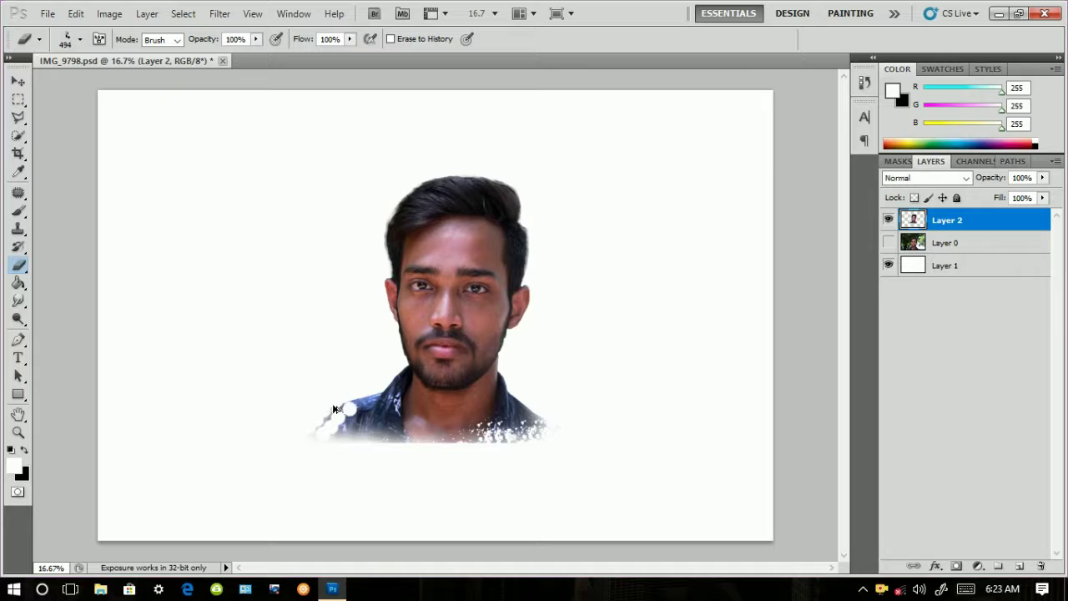
pyautogui.click(353, 451)
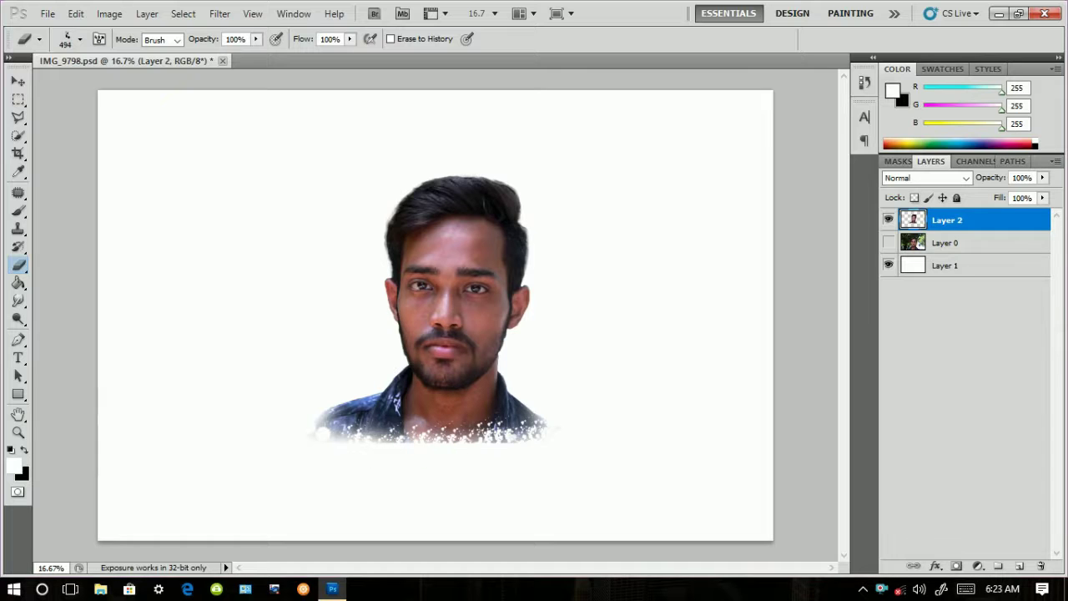
# Step: Revert the 494 px splatter erasures, going back through the history to the softly faded edge
pyautogui.click(864, 82)
pyautogui.rightClick(791, 113)
pyautogui.click(827, 79)
pyautogui.moveTo(842, 118); pyautogui.dragTo(843, 97)
pyautogui.click(822, 116)
pyautogui.click(865, 82)
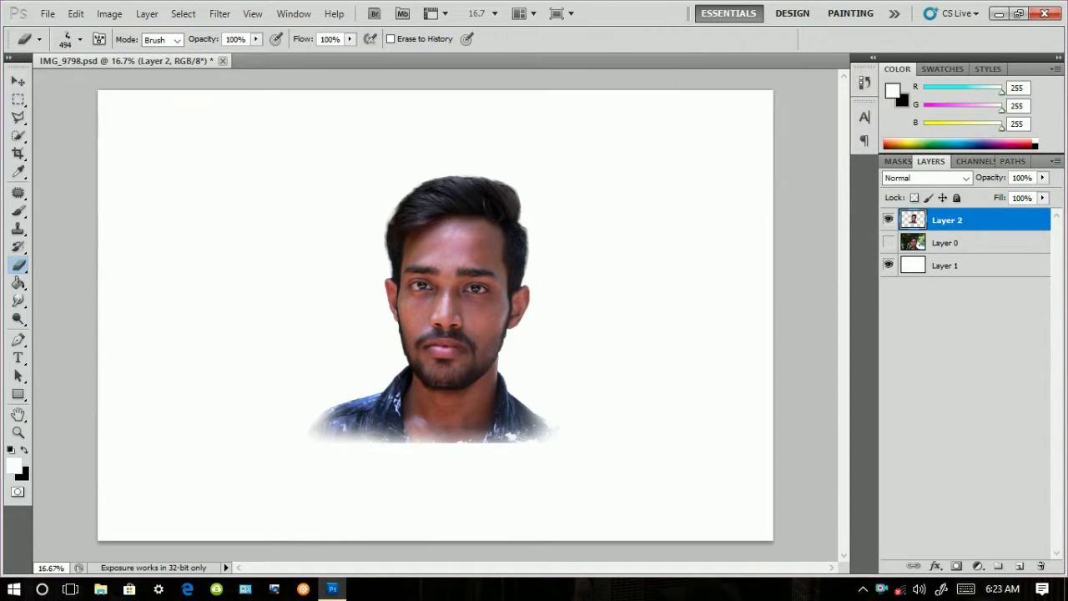
# Step: Erase splatter marks on the shoulder at the image's right with the 492 px tip and below the collar with the 439 px tip
pyautogui.rightClick(362, 454)
pyautogui.click(335, 515)
pyautogui.click(543, 408)
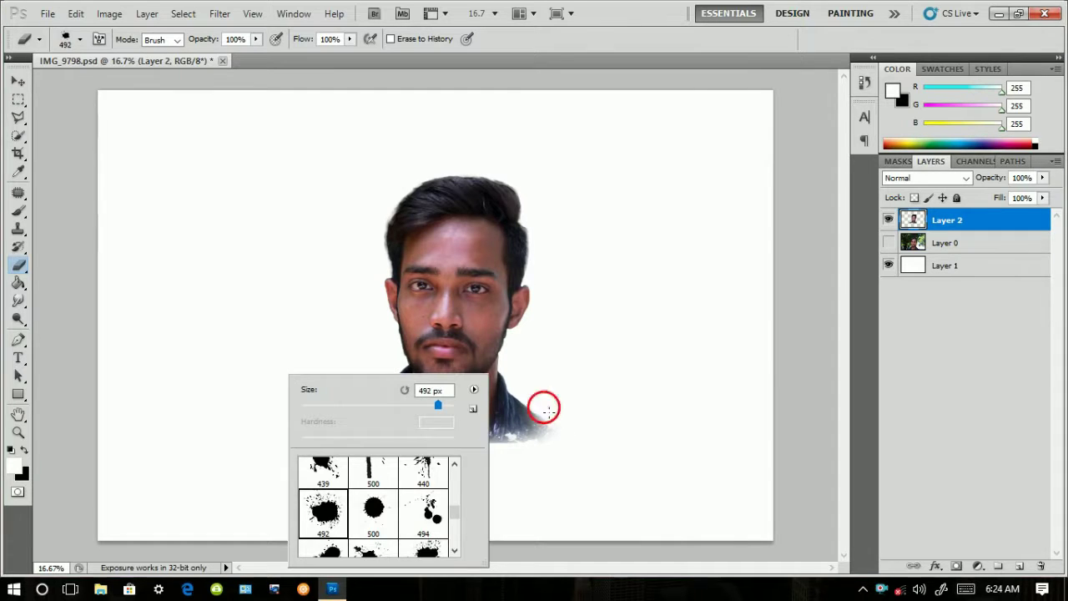
pyautogui.rightClick(557, 458)
pyautogui.click(527, 482)
pyautogui.click(415, 456)
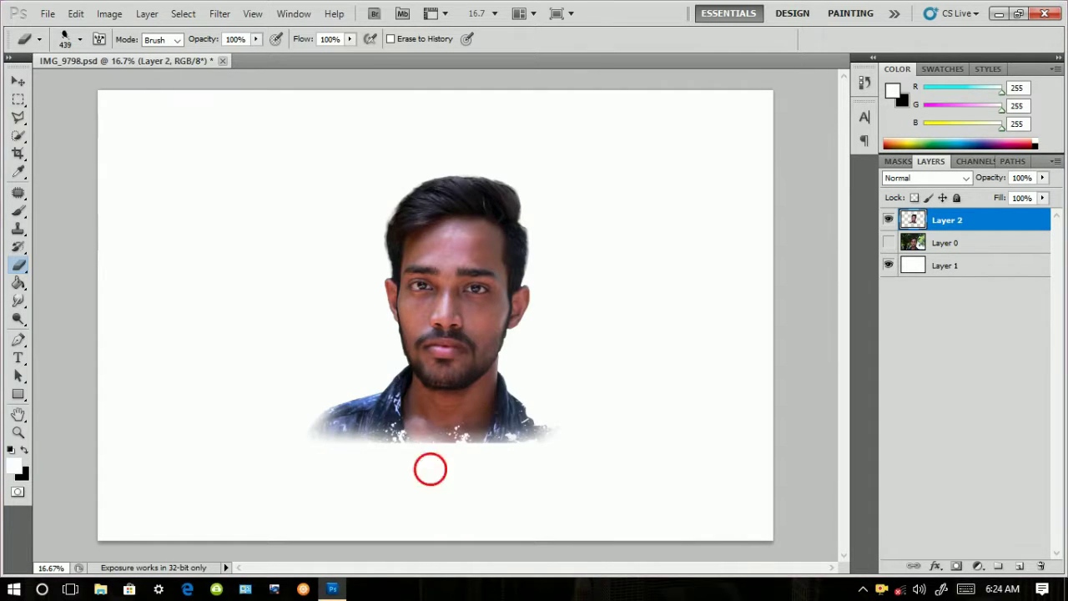
# Step: Erase splatter marks on the shoulder at the image's left and along the shirt's lower edge with a 500 px splatter tip
pyautogui.rightClick(412, 467)
pyautogui.click(380, 518)
pyautogui.click(316, 419)
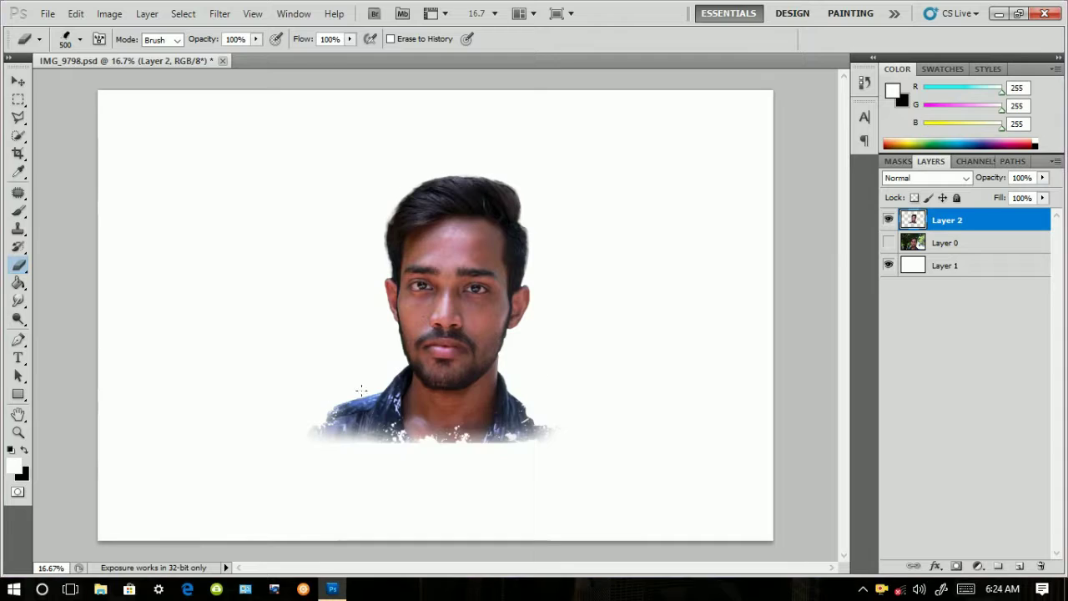
pyautogui.hotkey('ctrl', 'z')
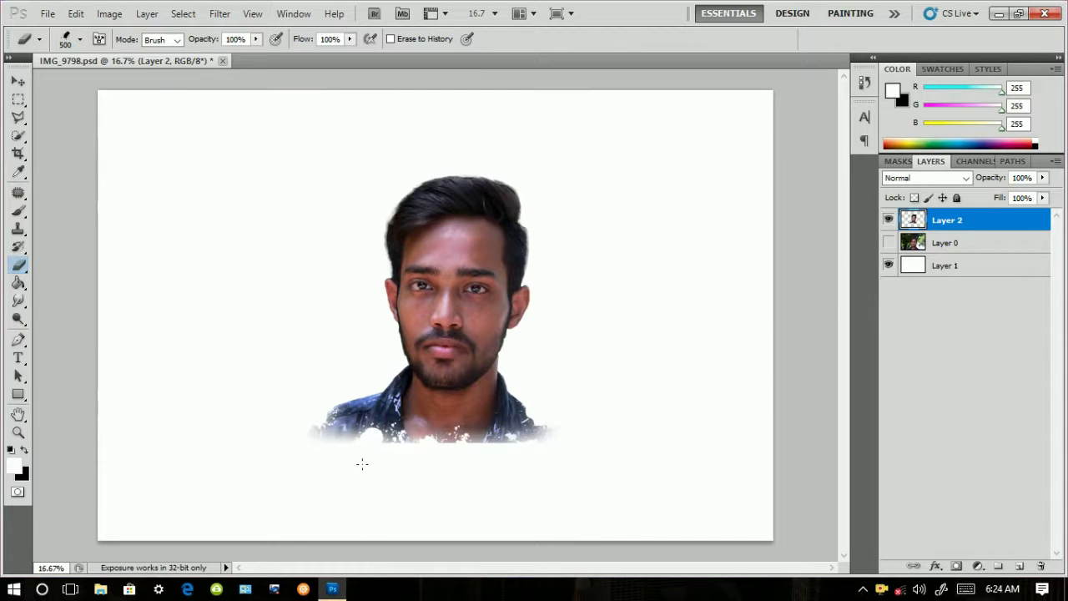
pyautogui.moveTo(572, 435); pyautogui.dragTo(556, 443)
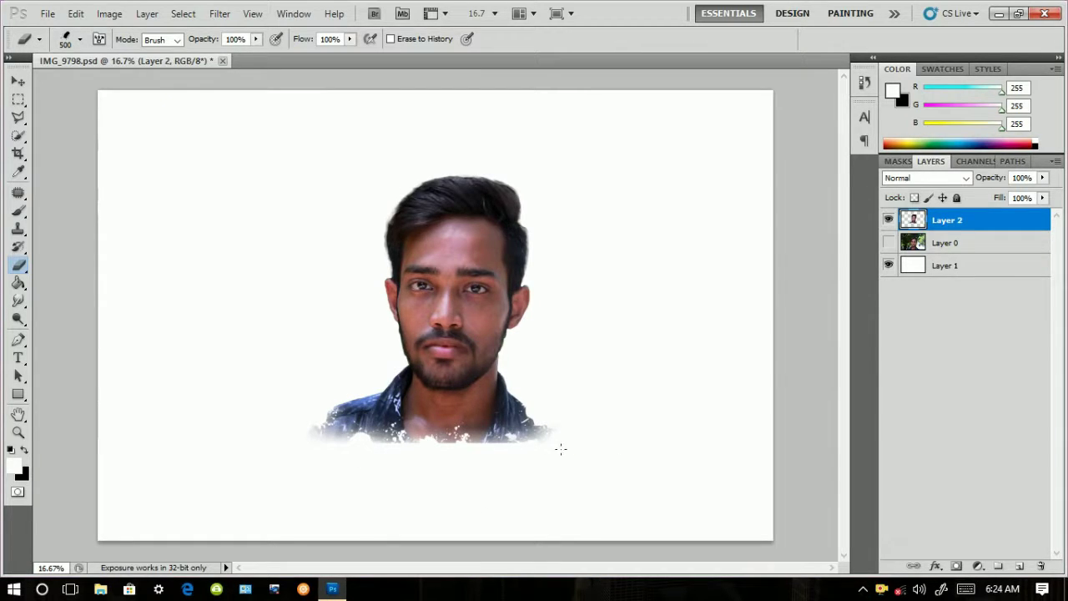
# Step: Convert the portrait on Layer 2 with a Black & White adjustment: Reds 90, Yellows 213, Blues 92, Magentas 179
pyautogui.click(220, 14)
pyautogui.moveTo(109, 13)
pyautogui.moveTo(132, 55)
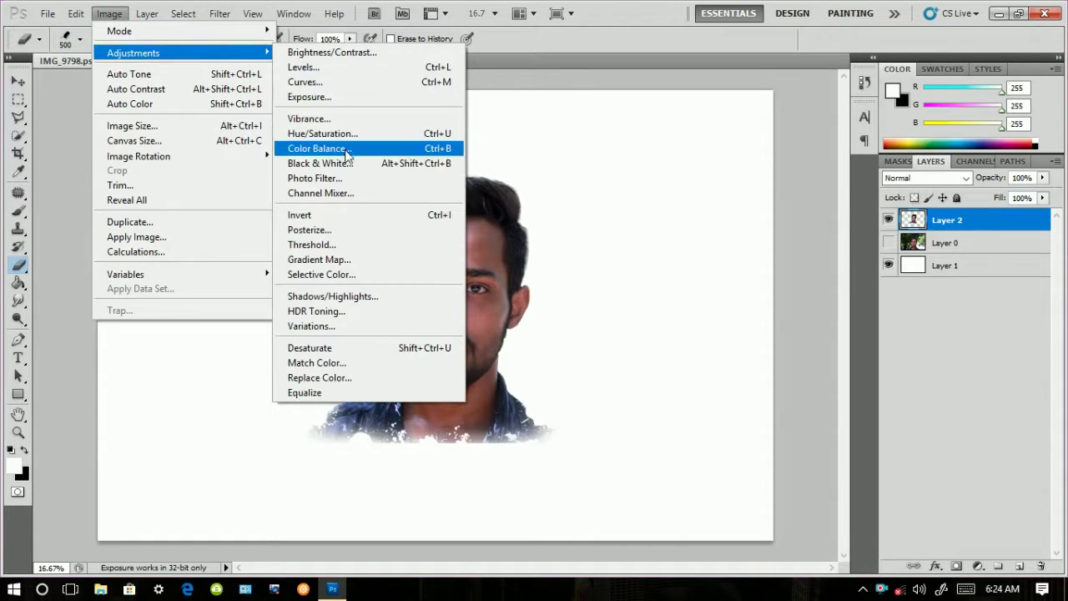
pyautogui.click(320, 164)
pyautogui.moveTo(476, 73); pyautogui.dragTo(824, 73)
pyautogui.moveTo(844, 173); pyautogui.dragTo(936, 169)
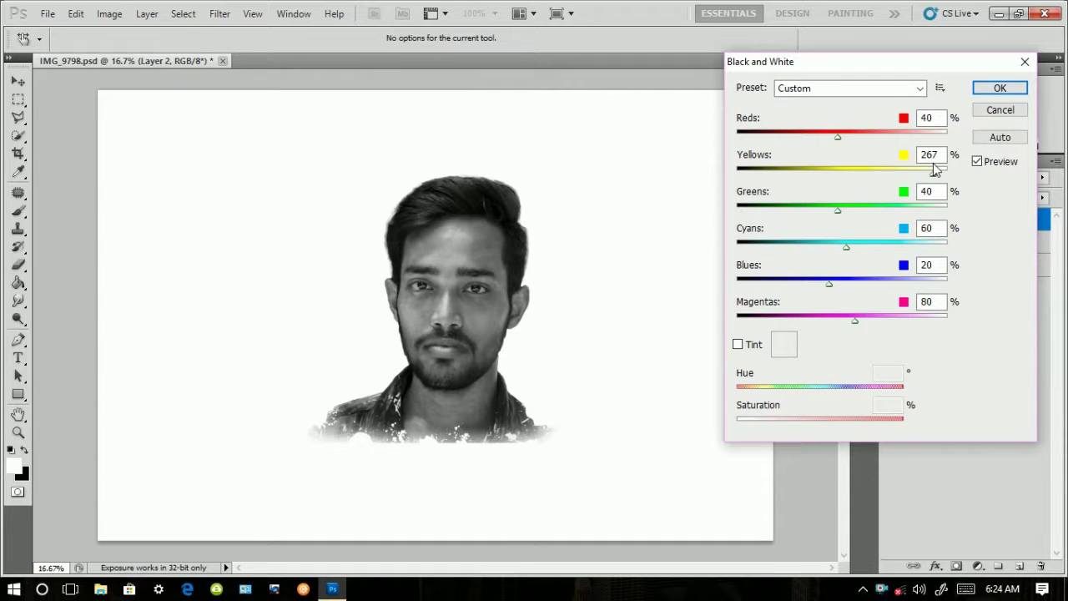
pyautogui.moveTo(836, 138); pyautogui.dragTo(860, 139)
pyautogui.moveTo(856, 320); pyautogui.dragTo(891, 328)
pyautogui.moveTo(874, 289)
pyautogui.mouseDown()
pyautogui.moveTo(824, 281)
pyautogui.moveTo(860, 280)
pyautogui.mouseUp()
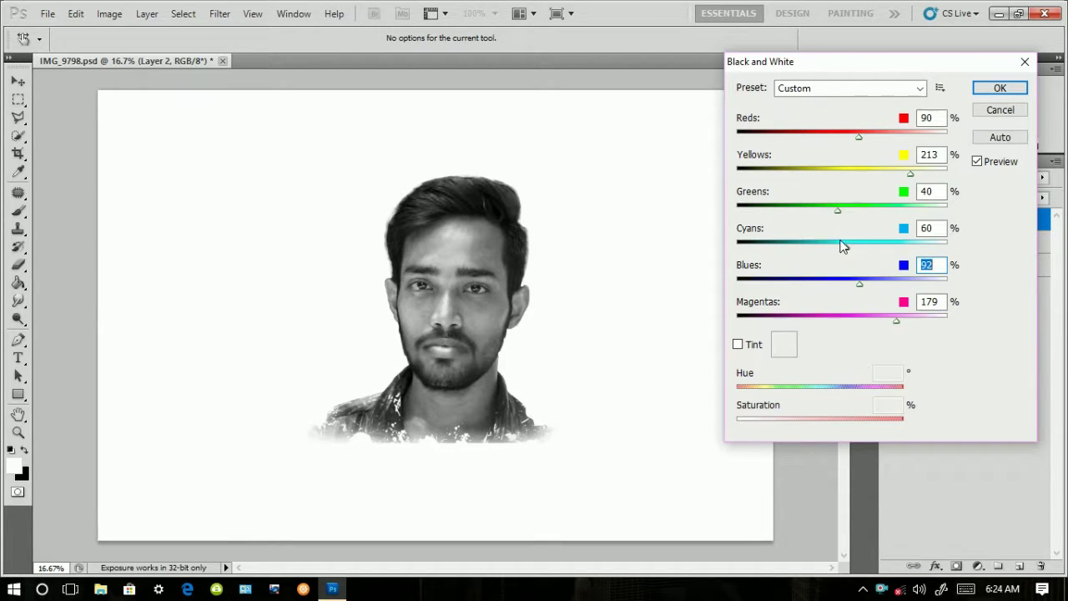
pyautogui.click(877, 210)
pyautogui.click(993, 92)
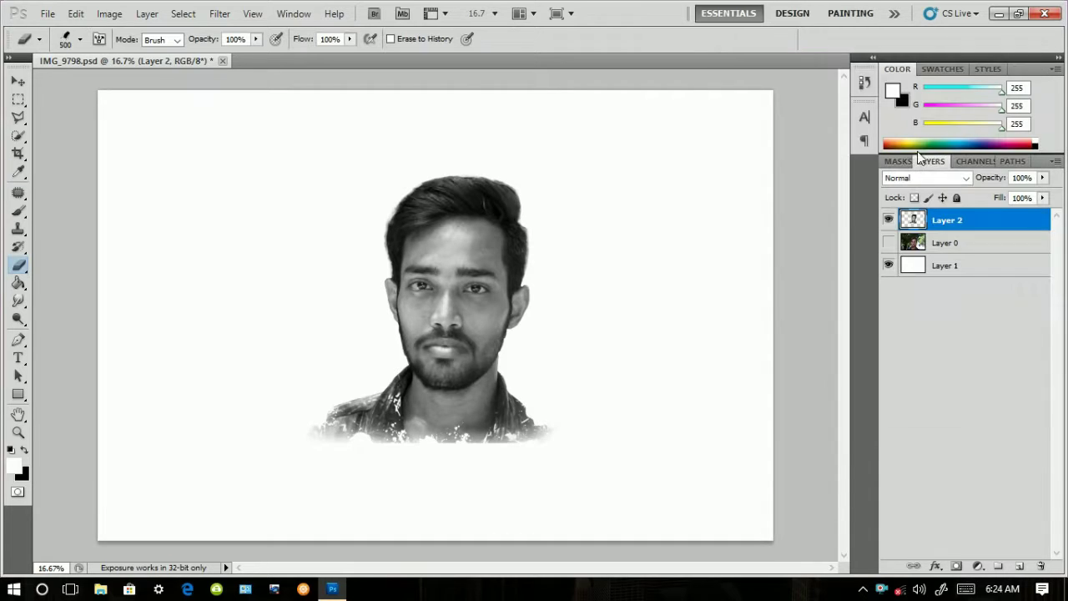
# Step: Set the foreground colour to a saturated orange (R 255, G 84, B 0)
pyautogui.click(15, 467)
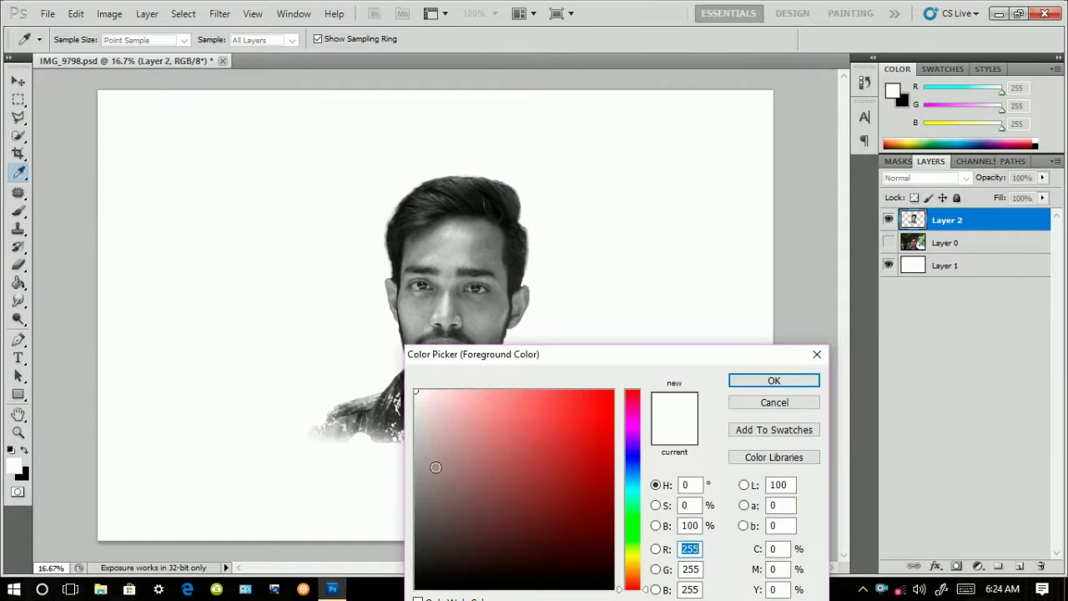
pyautogui.click(614, 390)
pyautogui.moveTo(645, 591); pyautogui.dragTo(646, 576)
pyautogui.click(645, 580)
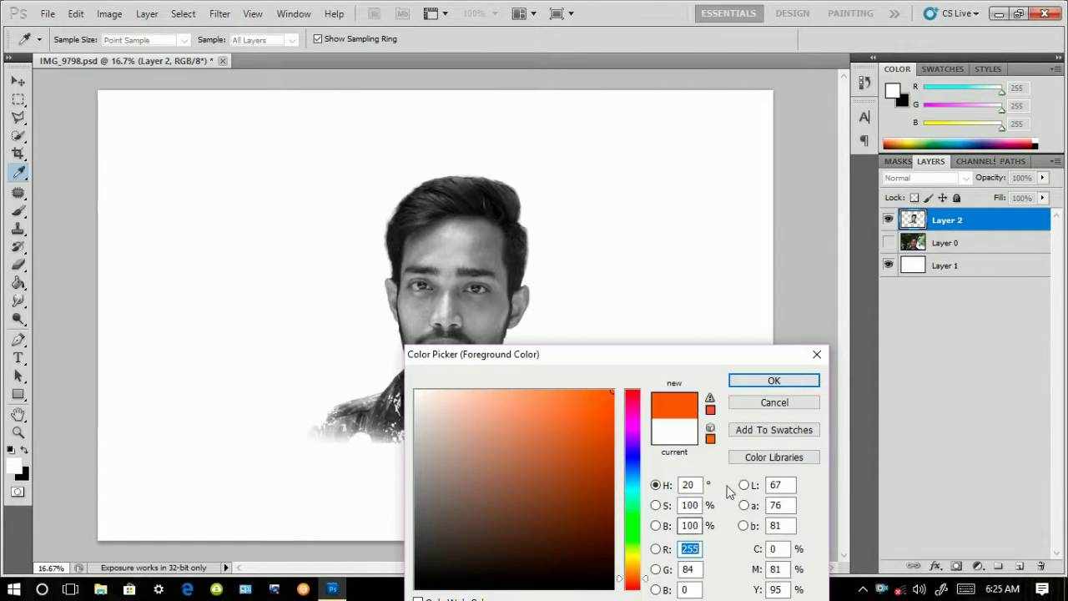
pyautogui.click(775, 381)
pyautogui.press('e')
# Step: Add a new layer above Layer 2 and clip it to the portrait
pyautogui.click(1020, 566)
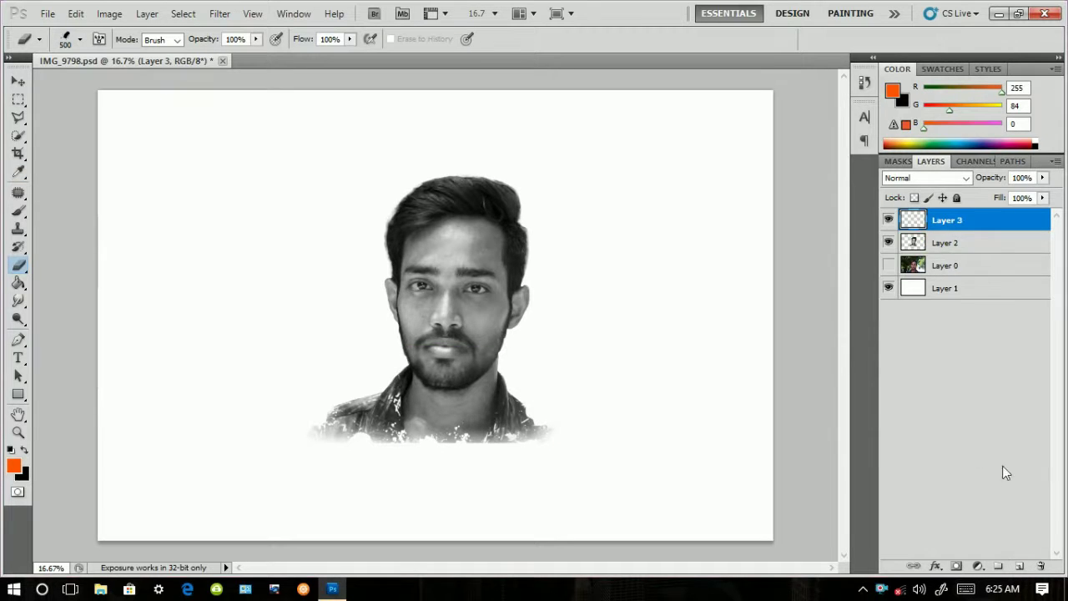
pyautogui.rightClick(965, 221)
pyautogui.click(882, 390)
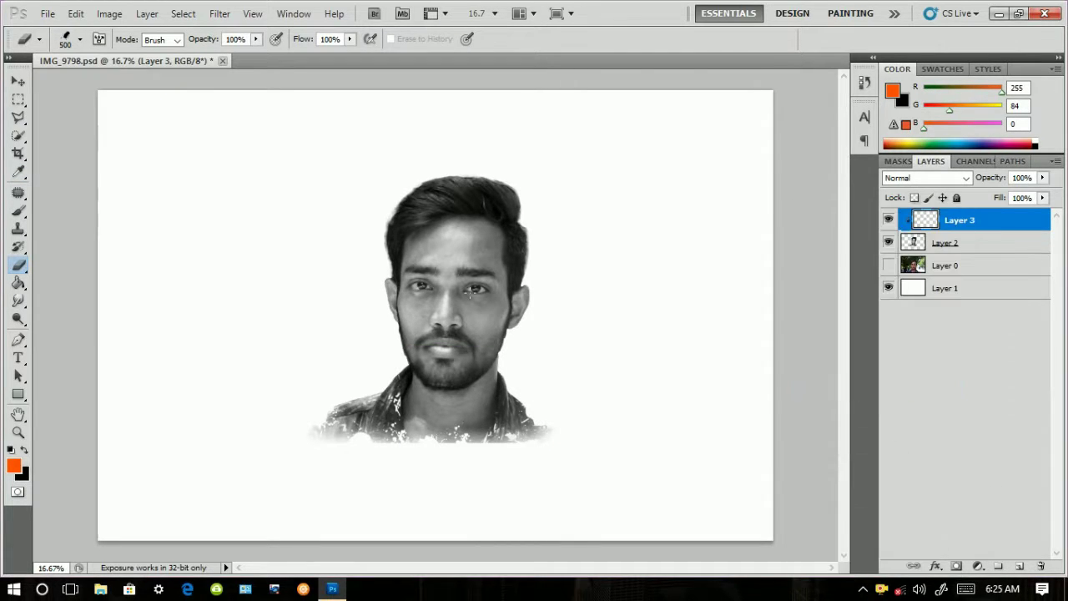
# Step: Paint one soft orange spot on the forehead with a 942 px round brush on the clipped layer
pyautogui.press('b')
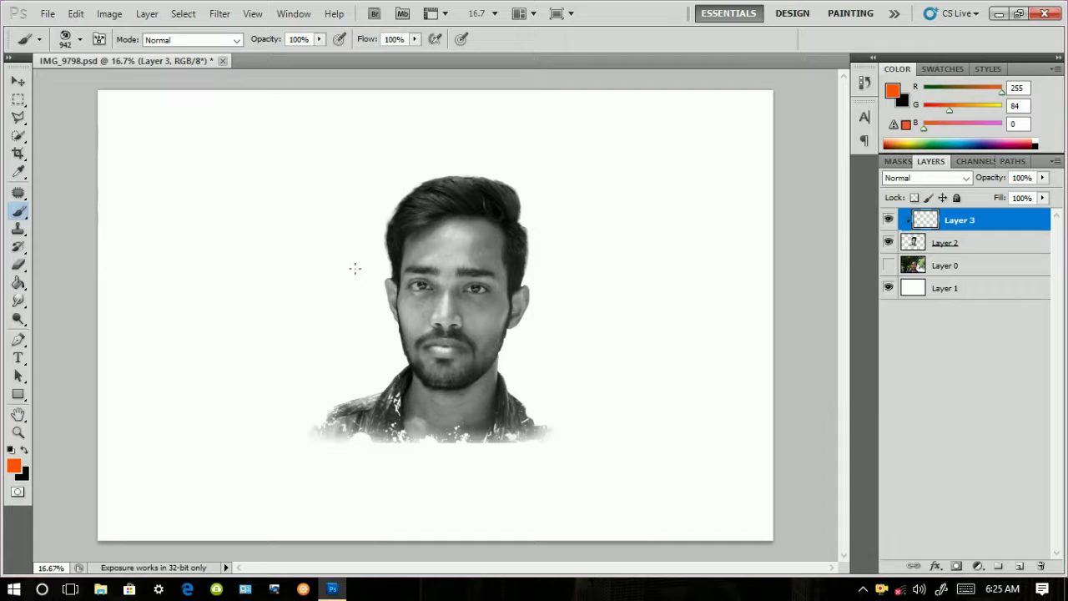
pyautogui.rightClick(355, 268)
pyautogui.scroll(-3, 442, 375)
pyautogui.doubleClick(441, 375)
pyautogui.click(468, 254)
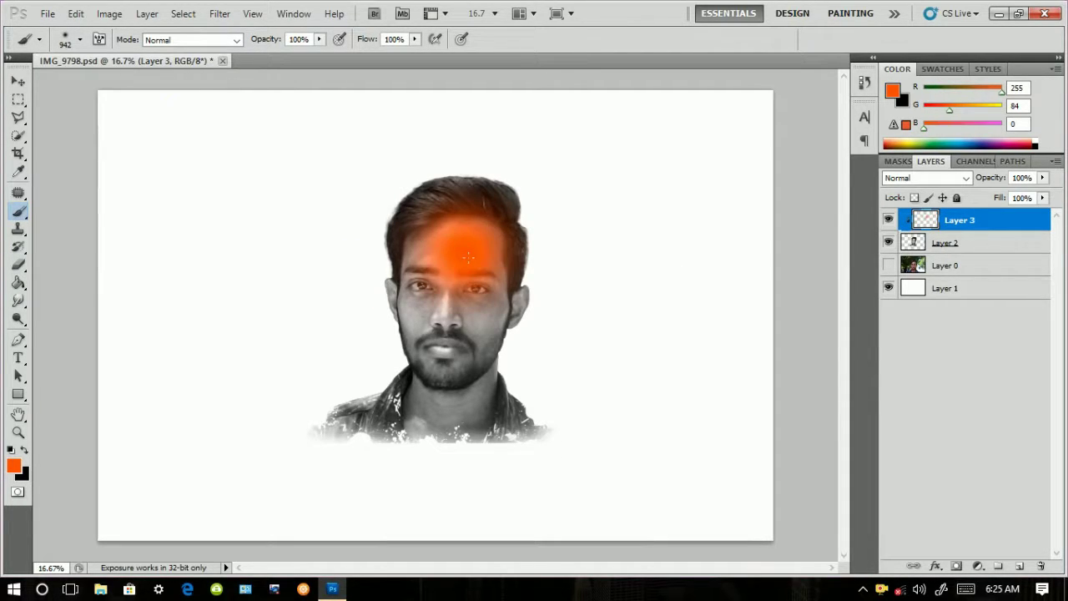
# Step: Shift the orange spot up toward the hairline and set its layer's blend mode to Screen
pyautogui.click(18, 82)
pyautogui.moveTo(454, 246); pyautogui.dragTo(458, 239)
pyautogui.click(926, 178)
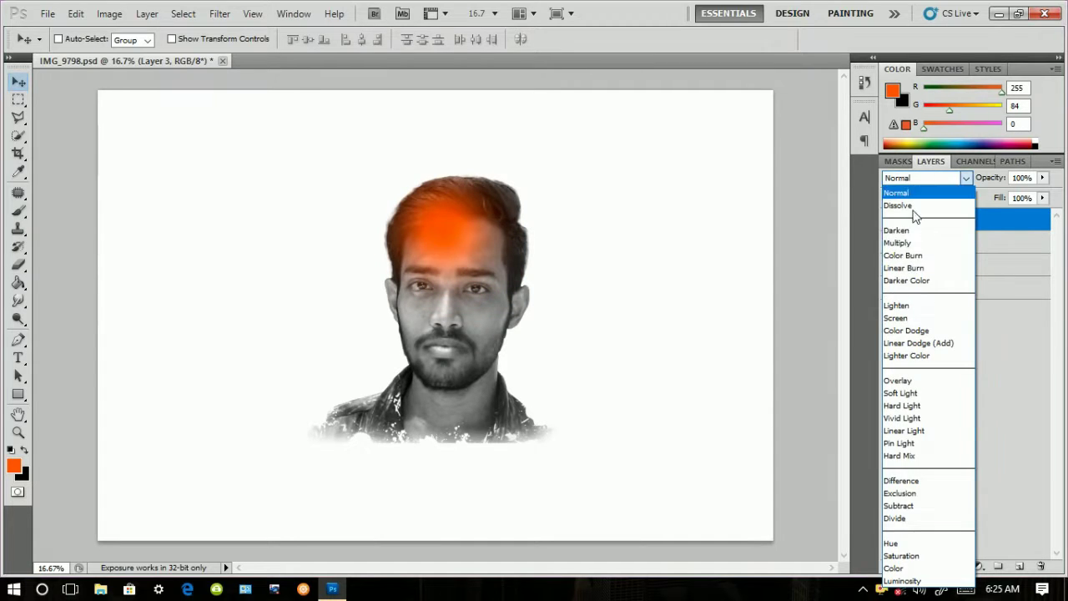
pyautogui.click(908, 323)
# Step: Enlarge the orange spot to about 184% by 178%, rotate it about -11.4° and shift it up over the hair
pyautogui.hotkey('ctrl', 't')
pyautogui.moveTo(543, 126); pyautogui.dragTo(679, 112)
pyautogui.moveTo(630, 438); pyautogui.dragTo(680, 373)
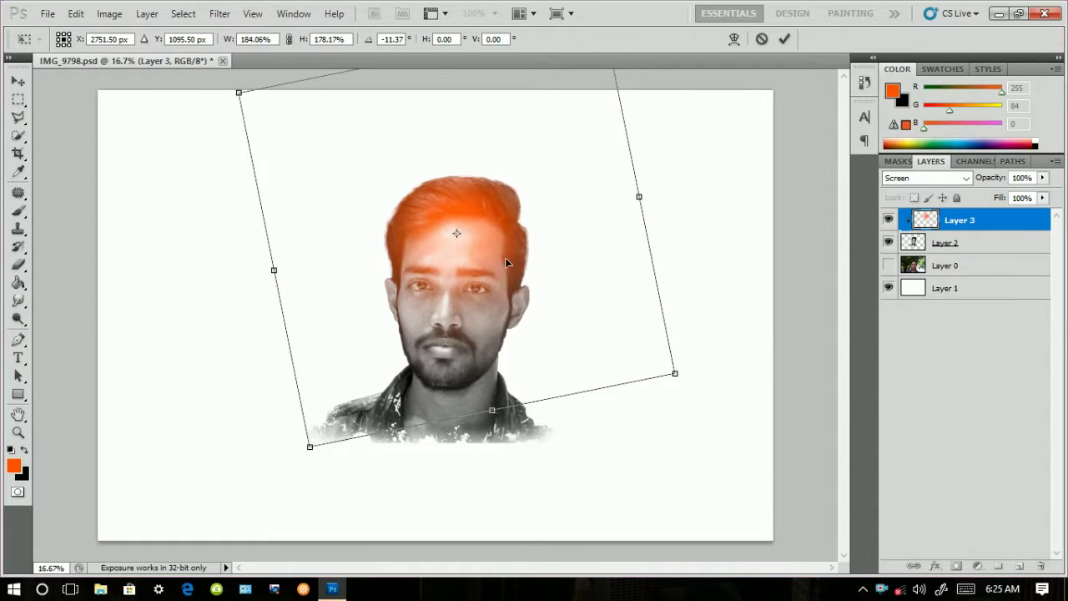
pyautogui.moveTo(506, 258); pyautogui.dragTo(498, 242)
pyautogui.click(785, 38)
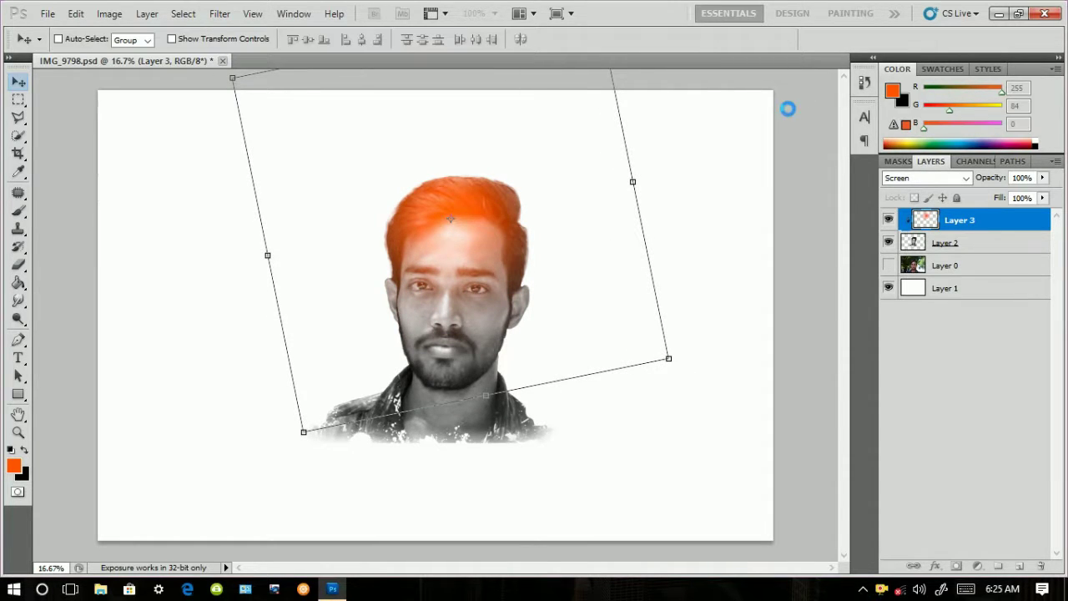
# Step: Add another layer, place it between Layer 3 and Layer 2, and clip it to the portrait
pyautogui.click(1023, 565)
pyautogui.rightClick(923, 222)
pyautogui.click(940, 512)
pyautogui.moveTo(956, 224); pyautogui.dragTo(956, 255)
pyautogui.rightClick(950, 246)
pyautogui.click(1026, 399)
# Step: Set the foreground colour to bright green (R 102, G 255, B 0) and paint a soft 942 px spot on the neck
pyautogui.click(16, 468)
pyautogui.moveTo(645, 576); pyautogui.dragTo(640, 538)
pyautogui.click(774, 380)
pyautogui.click(18, 212)
pyautogui.click(460, 404)
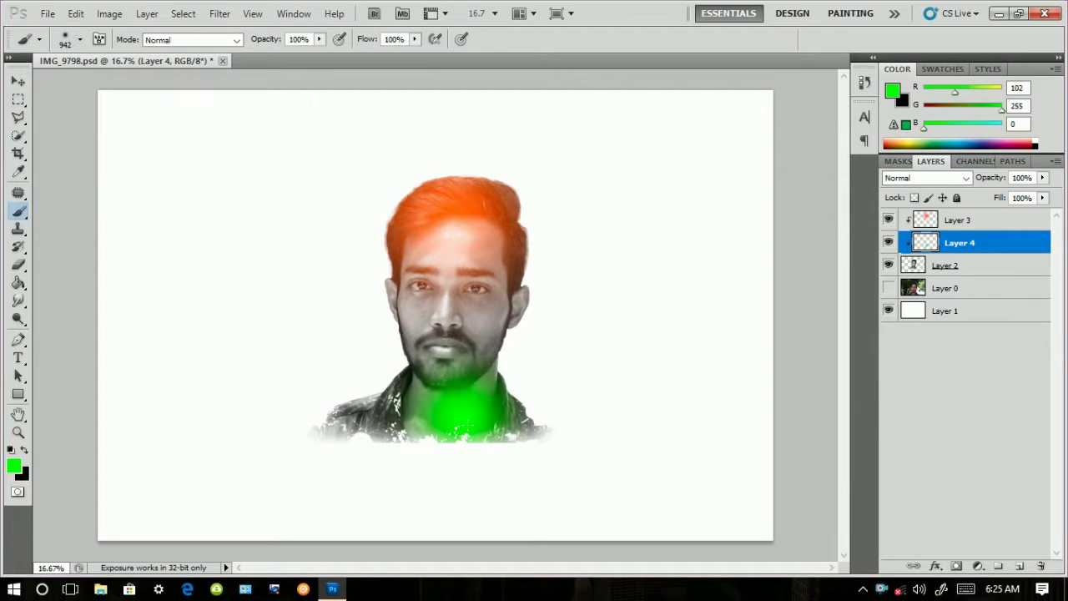
# Step: Enlarge the green spot to about 227% by 222%, shift it down over the shirt, and set its layer to Screen
pyautogui.hotkey('ctrl', 't')
pyautogui.moveTo(572, 322); pyautogui.dragTo(699, 222)
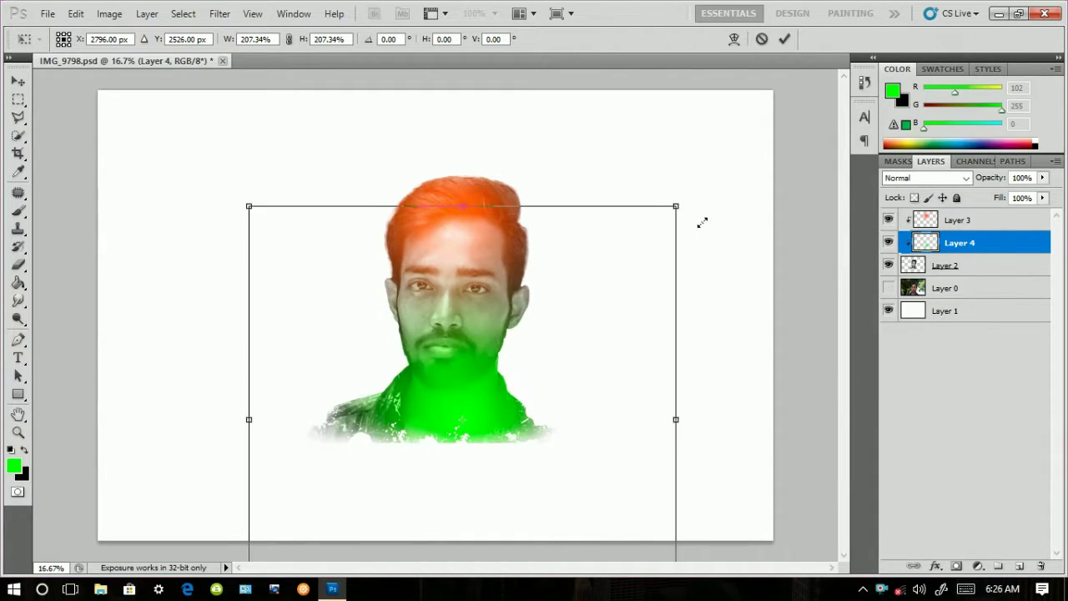
pyautogui.moveTo(545, 367); pyautogui.dragTo(519, 395)
pyautogui.moveTo(662, 228); pyautogui.dragTo(689, 210)
pyautogui.moveTo(530, 414); pyautogui.dragTo(530, 428)
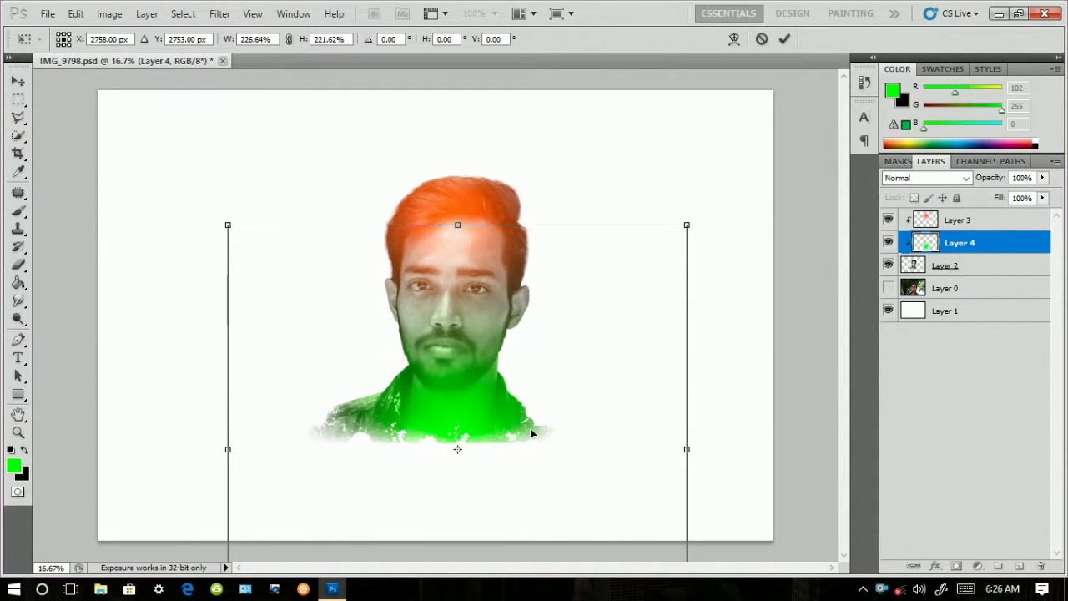
pyautogui.click(785, 38)
pyautogui.click(926, 178)
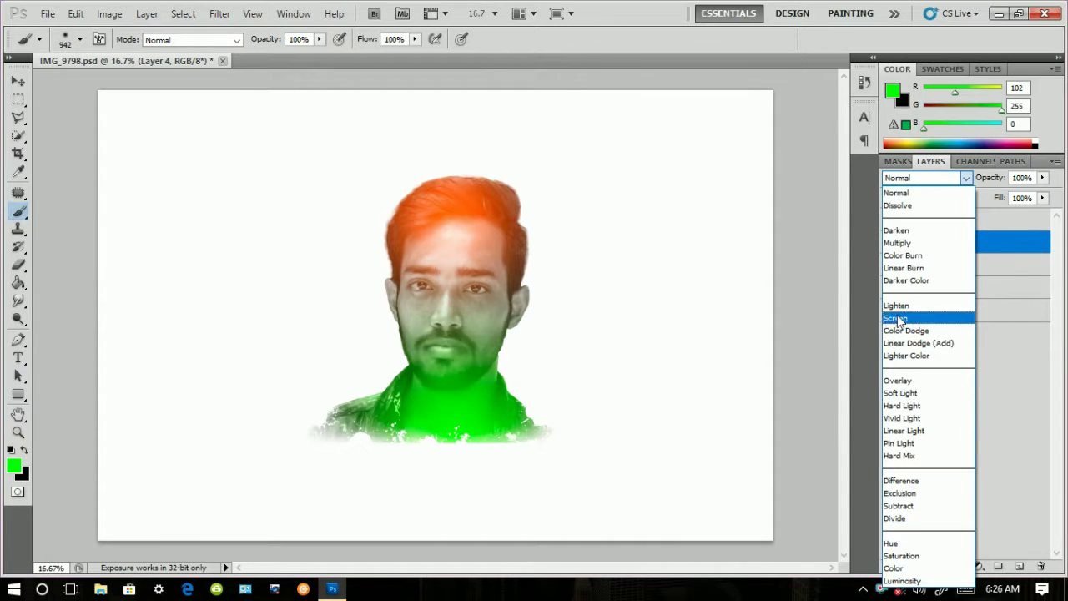
pyautogui.click(907, 318)
# Step: Compare the portrait with and without the orange Layer 3, and set that layer's opacity to 78%
pyautogui.click(959, 223)
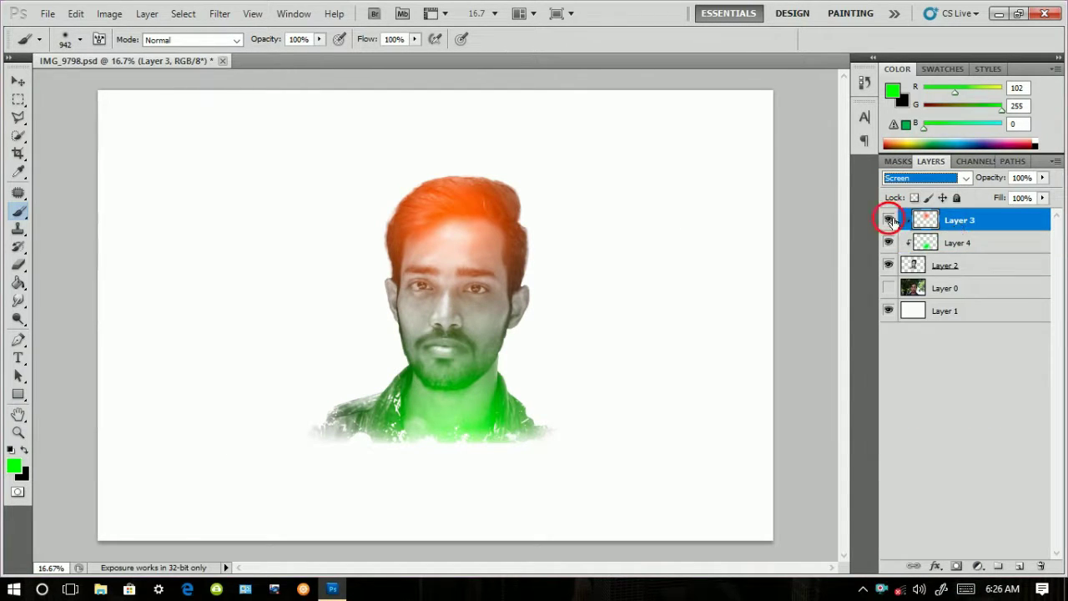
pyautogui.click(890, 220)
pyautogui.click(890, 219)
pyautogui.click(1042, 178)
pyautogui.moveTo(1042, 193)
pyautogui.mouseDown()
pyautogui.moveTo(1017, 194)
pyautogui.moveTo(1027, 194)
pyautogui.mouseUp()
pyautogui.click(969, 379)
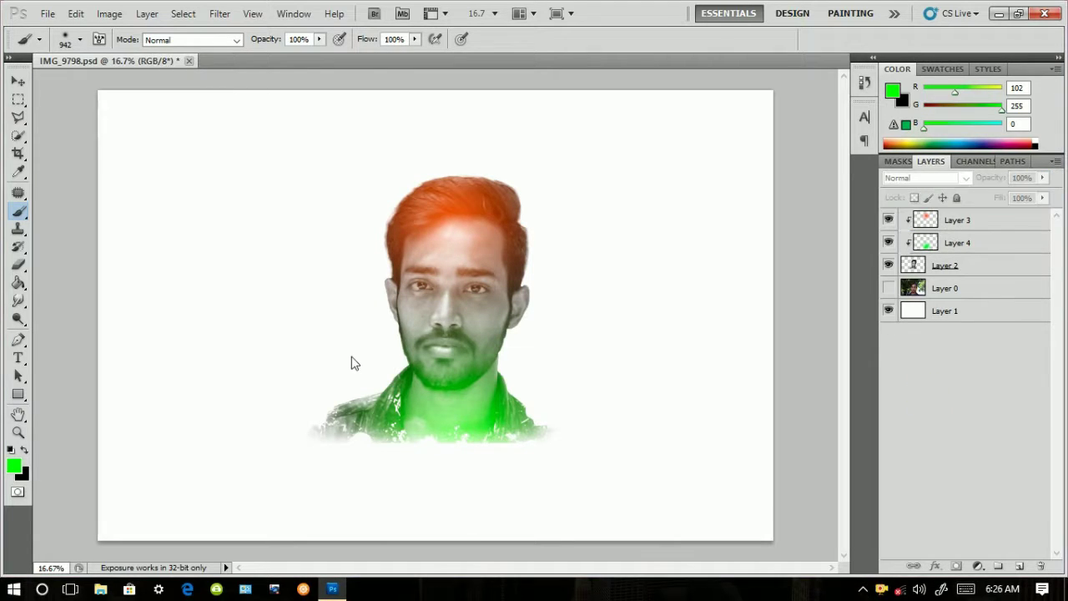
# Step: Scale the orange glow on Layer 3 to about 150% by 132% and shift it up over the top of the head
pyautogui.click(984, 225)
pyautogui.hotkey('ctrl', 't')
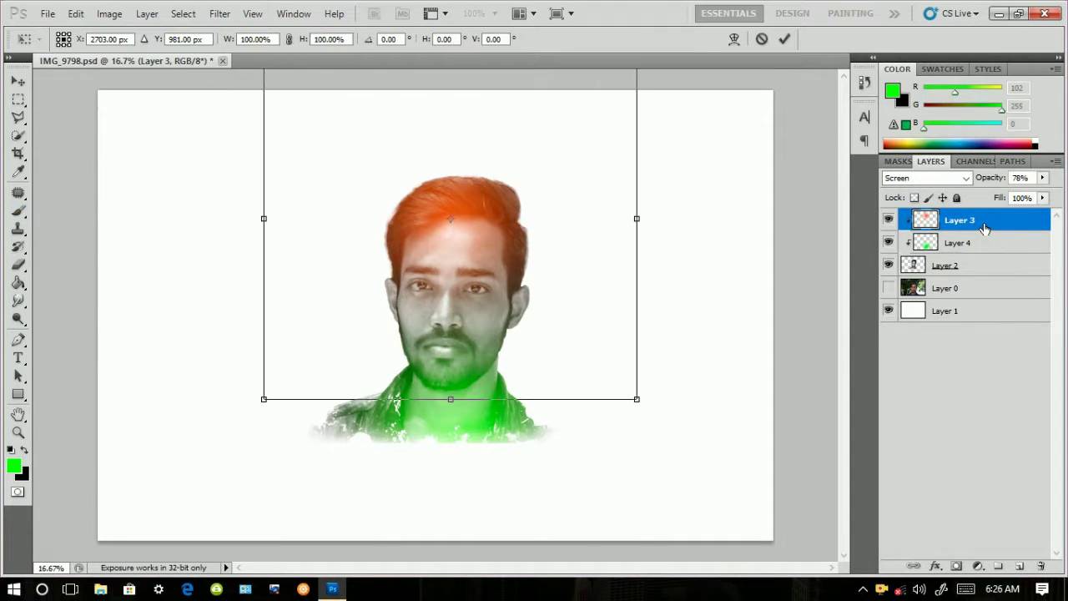
pyautogui.moveTo(639, 405); pyautogui.dragTo(698, 451)
pyautogui.moveTo(496, 233); pyautogui.dragTo(490, 180)
pyautogui.moveTo(694, 412); pyautogui.dragTo(730, 412)
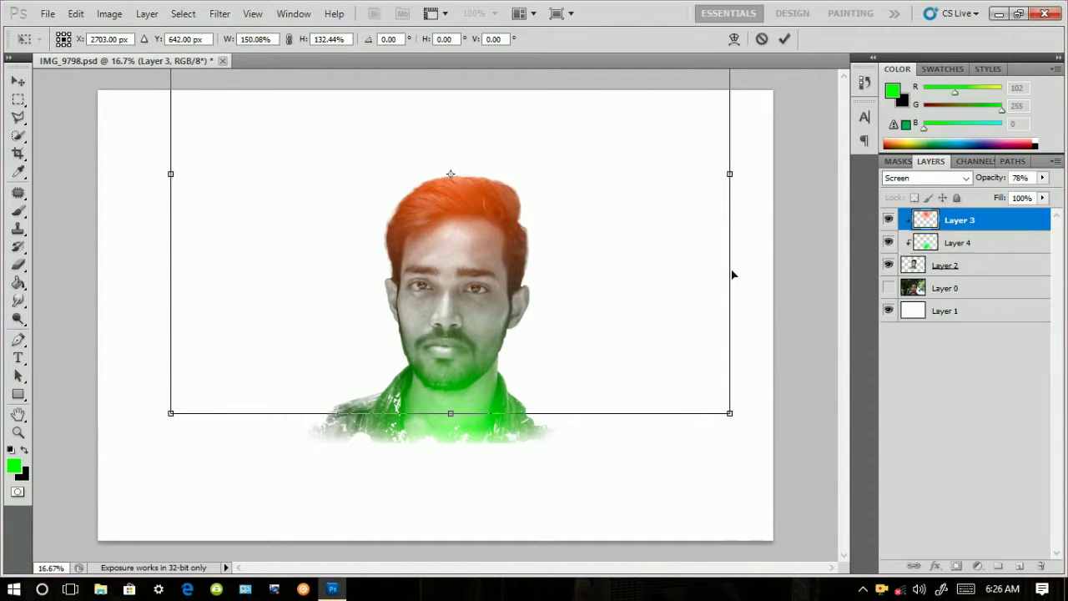
pyautogui.press('Return')
pyautogui.press('b')
# Step: Lower the opacity of the green Layer 4 to about 77%
pyautogui.click(960, 242)
pyautogui.moveTo(1042, 178); pyautogui.dragTo(1007, 188)
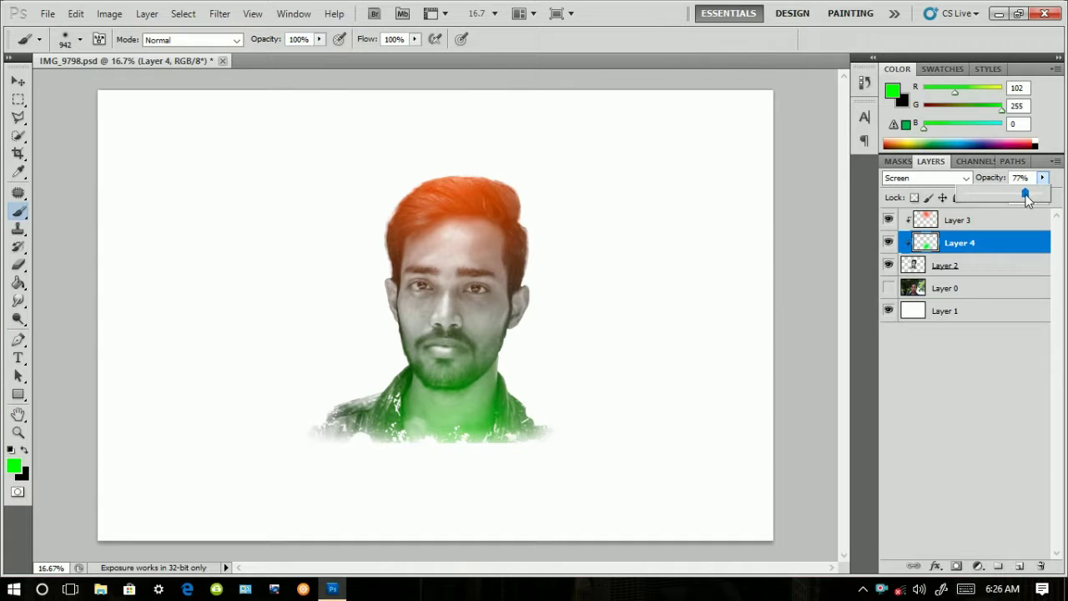
pyautogui.click(977, 222)
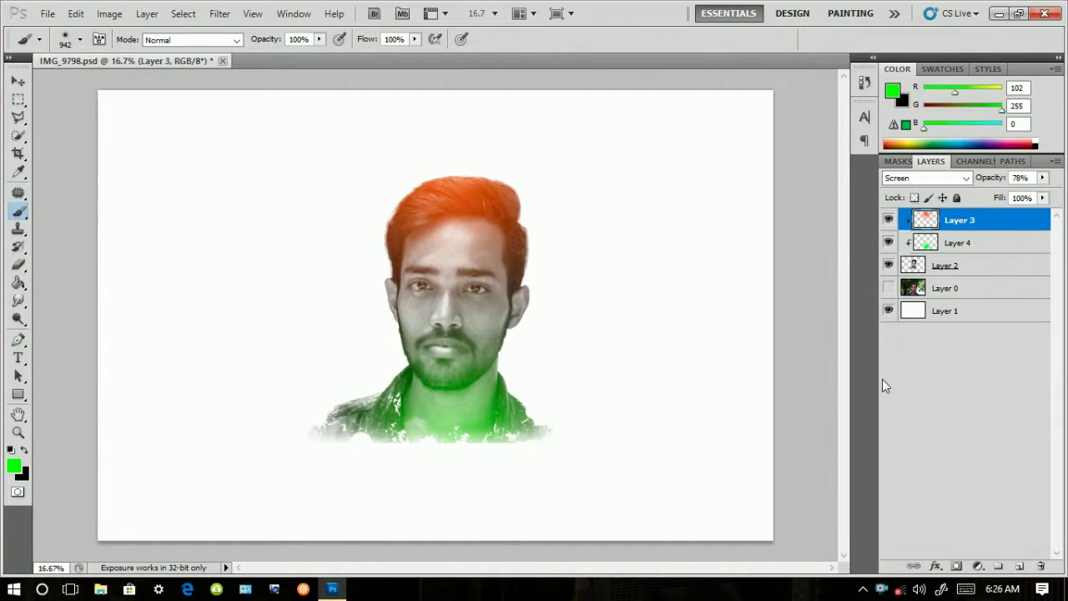
# Step: Briefly show the original photo on Layer 0 for comparison and hide it again
pyautogui.click(888, 288)
pyautogui.click(888, 288)
pyautogui.click(943, 372)
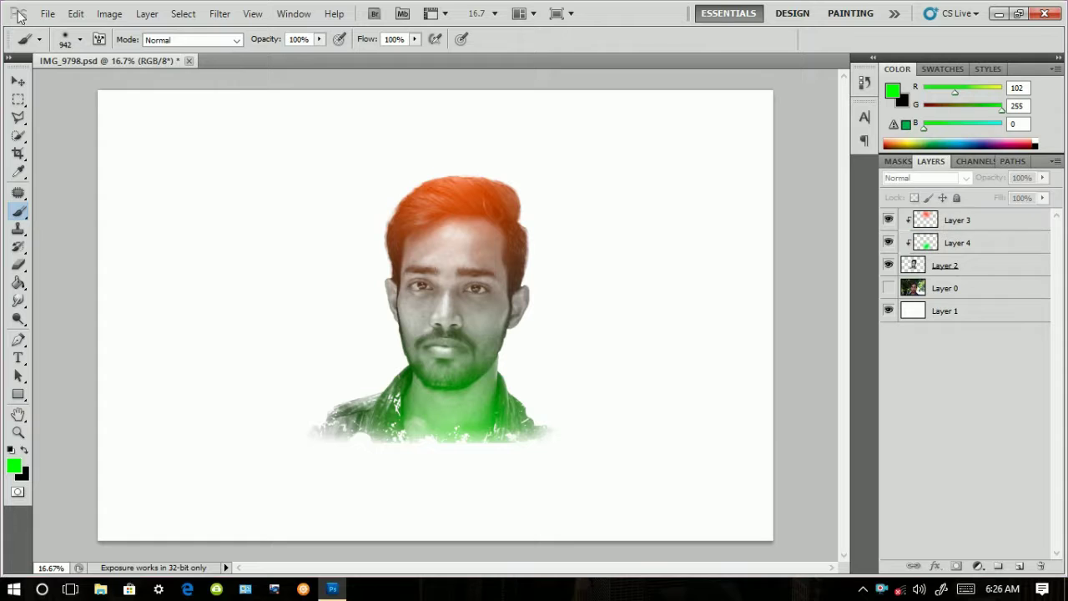
pyautogui.click(47, 14)
pyautogui.click(71, 320)
pyautogui.doubleClick(833, 160)
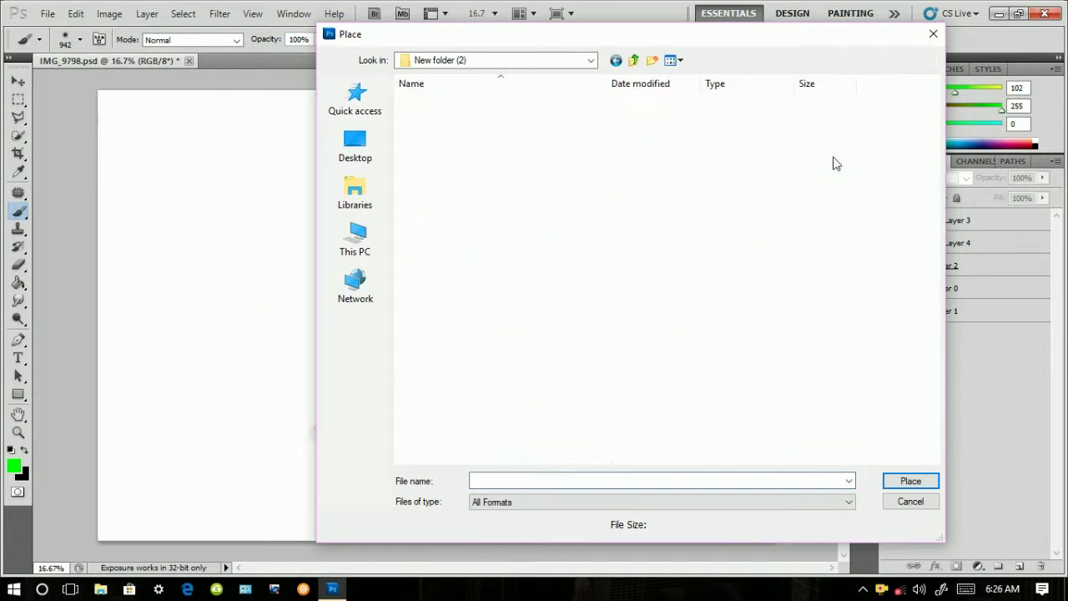
pyautogui.click(601, 159)
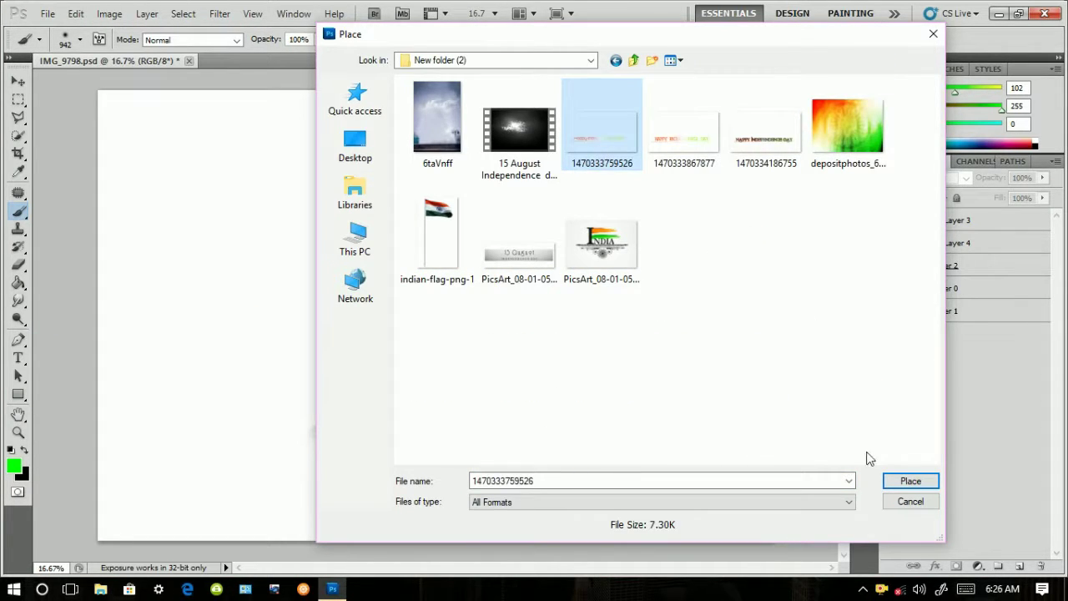
pyautogui.click(911, 481)
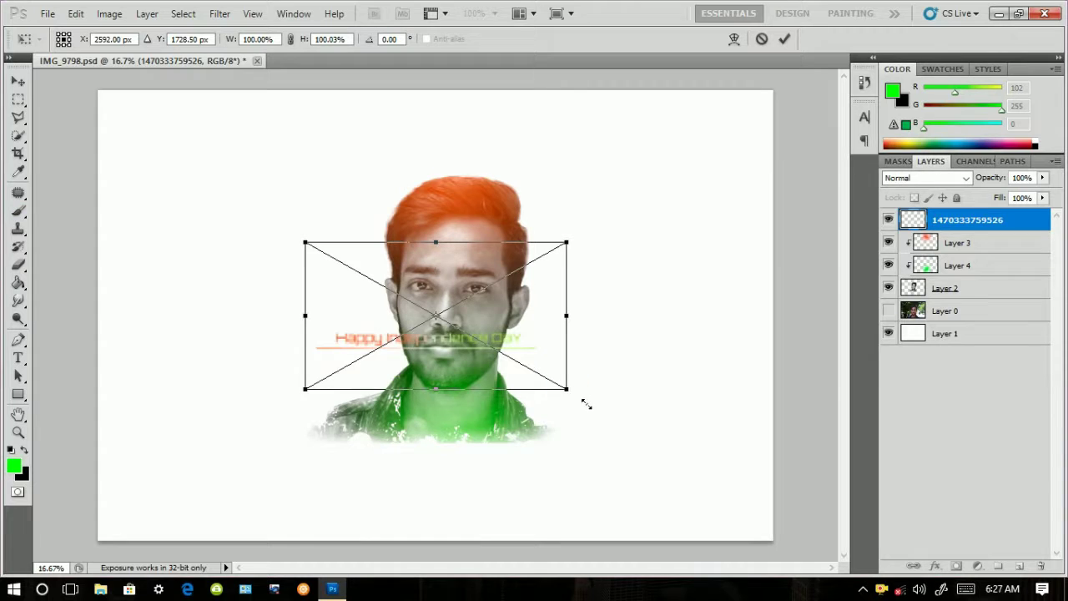
# Step: Enlarge the Happy Independence Day text to most of the canvas width and position it below the portrait
pyautogui.moveTo(586, 404); pyautogui.dragTo(792, 503)
pyautogui.moveTo(475, 384); pyautogui.dragTo(495, 487)
pyautogui.moveTo(796, 249); pyautogui.dragTo(768, 264)
pyautogui.click(786, 39)
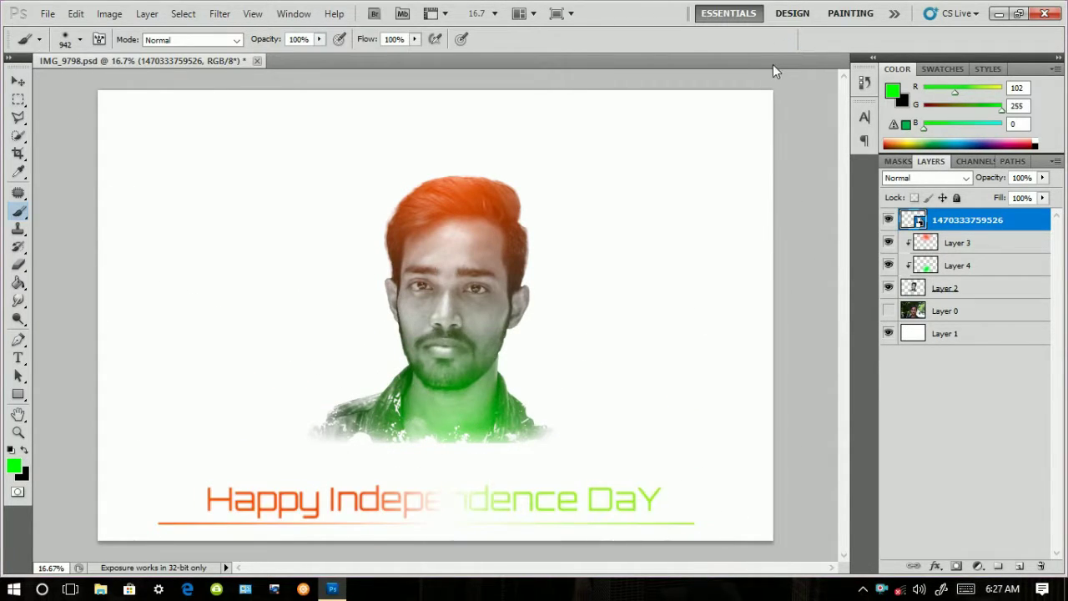
# Step: Hide the greeting text and both colour layers, and soften the shoulder edge on Layer 2 with the Blur tool
pyautogui.moveTo(888, 220); pyautogui.dragTo(888, 265)
pyautogui.click(945, 288)
pyautogui.click(19, 301)
pyautogui.click(75, 298)
pyautogui.hotkey('ctrl', '+')
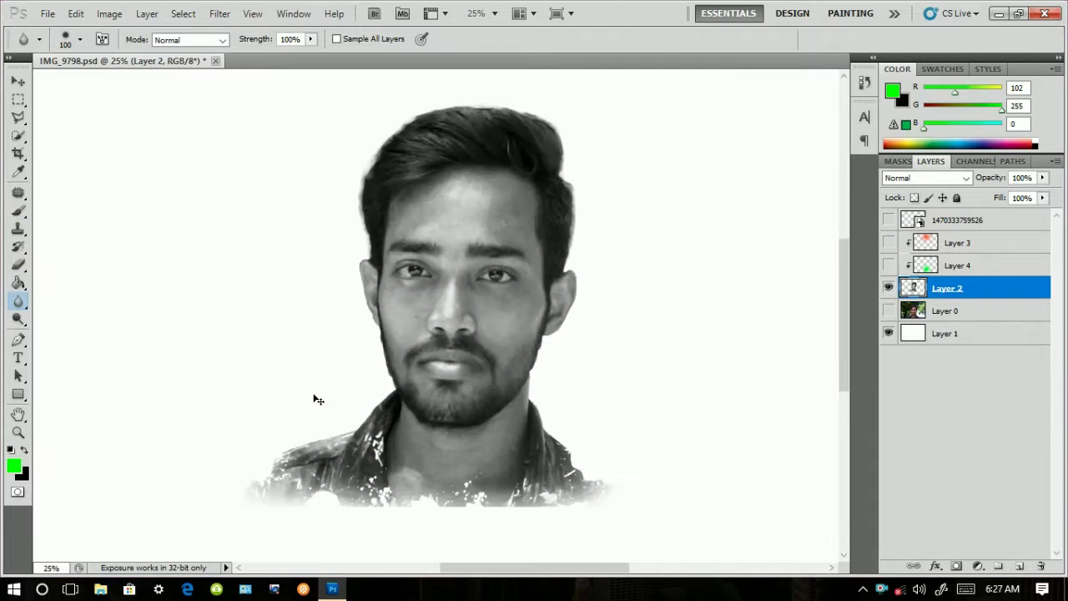
pyautogui.hotkey('ctrl', '+')
pyautogui.hotkey('ctrl', '+')
pyautogui.hotkey('ctrl', '+')
pyautogui.moveTo(371, 371); pyautogui.dragTo(276, 444)
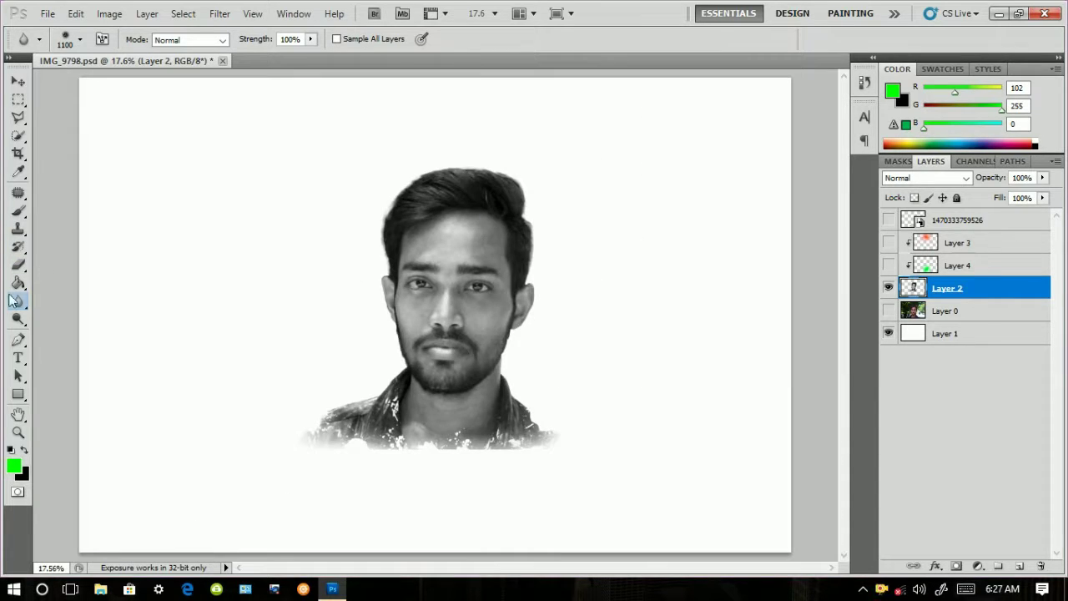
# Step: Switch to the Dodge tool and show the greeting text and both colour layers again
pyautogui.click(19, 319)
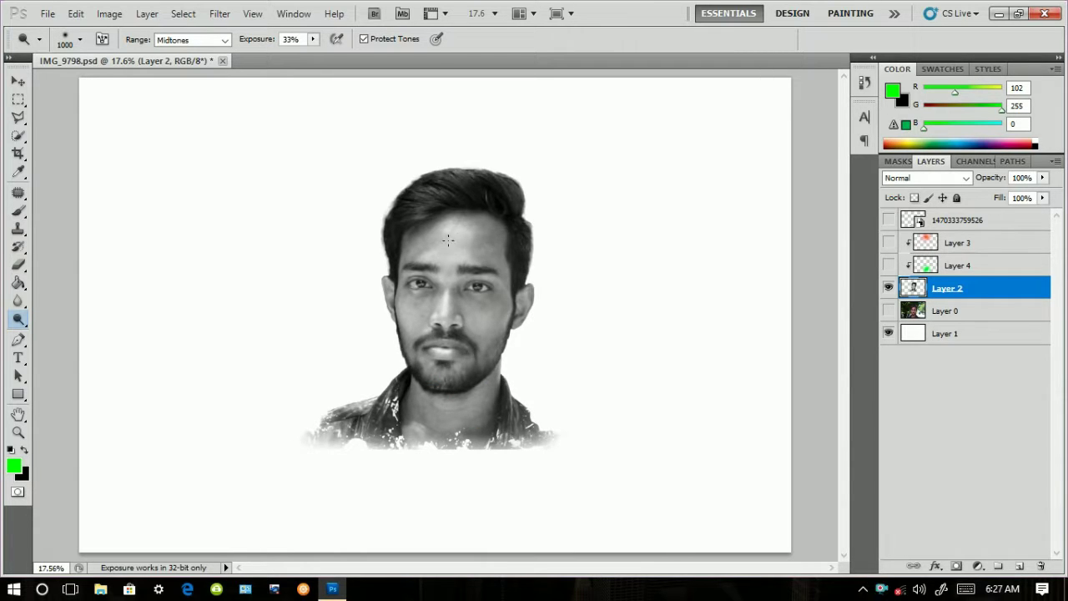
pyautogui.moveTo(889, 265); pyautogui.dragTo(890, 222)
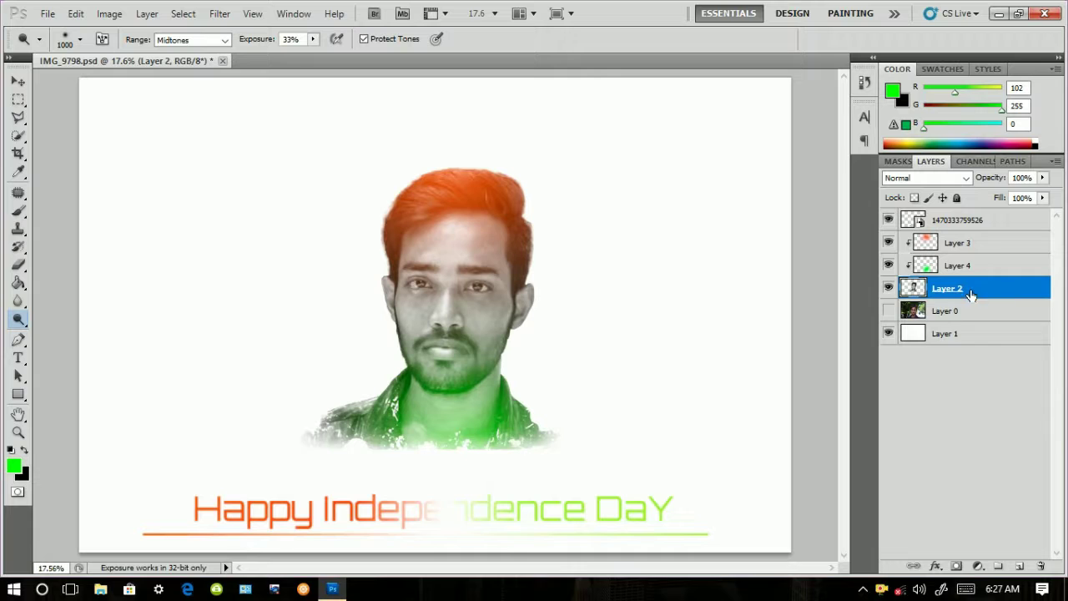
# Step: Duplicate the portrait Layer 2, and set the copy to Soft Light at 53% opacity
pyautogui.hotkey('ctrl', 'j')
pyautogui.click(922, 177)
pyautogui.click(907, 386)
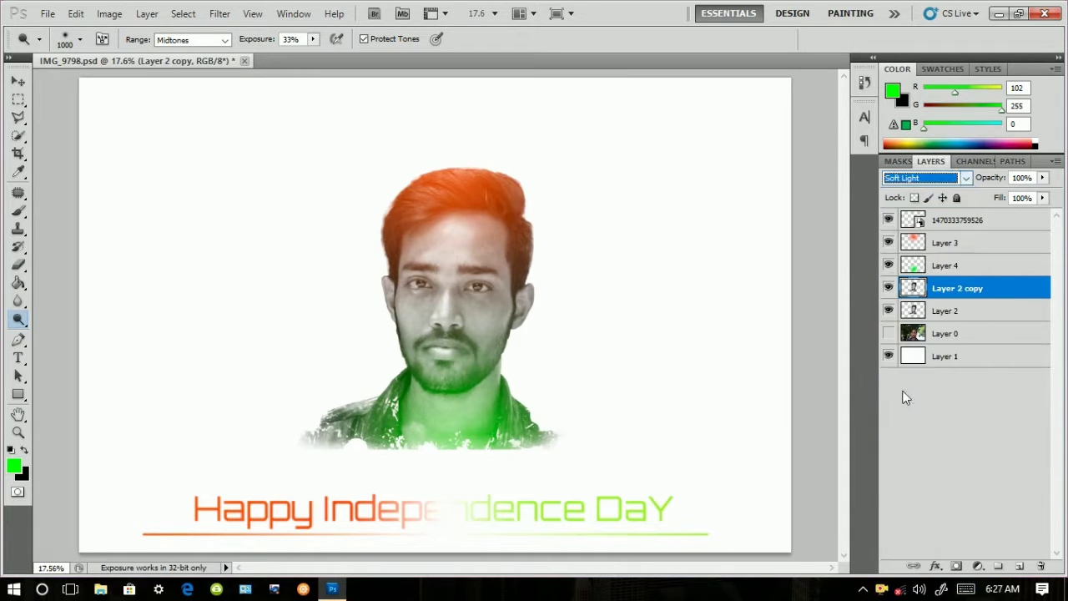
pyautogui.moveTo(1043, 177); pyautogui.dragTo(1012, 196)
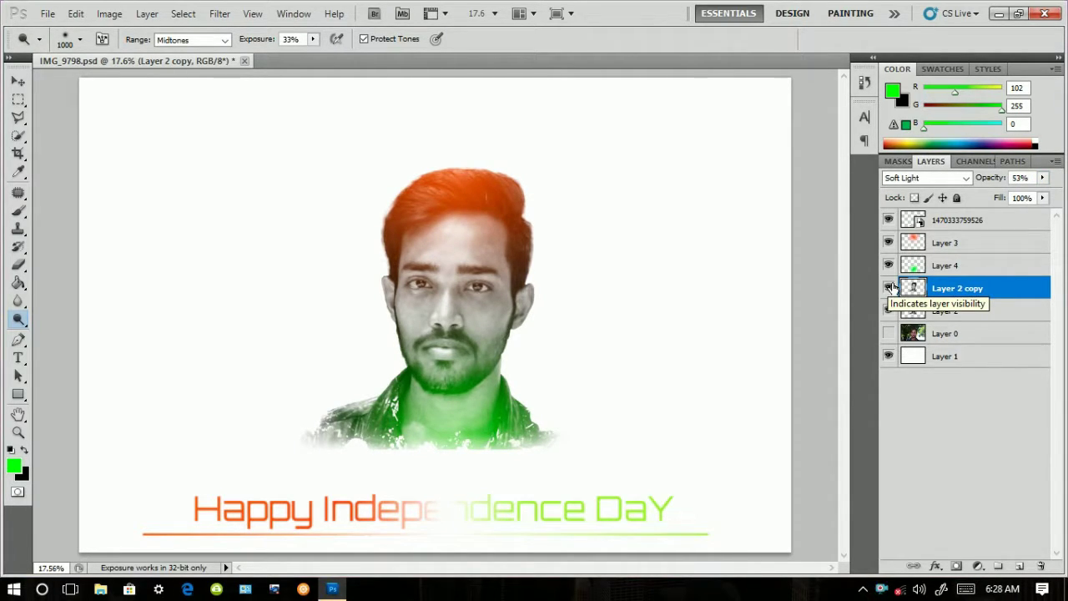
# Step: Duplicate the greeting text layer and set the copy's blend mode to Soft Light
pyautogui.moveTo(972, 221); pyautogui.dragTo(1020, 568)
pyautogui.click(963, 181)
pyautogui.click(921, 391)
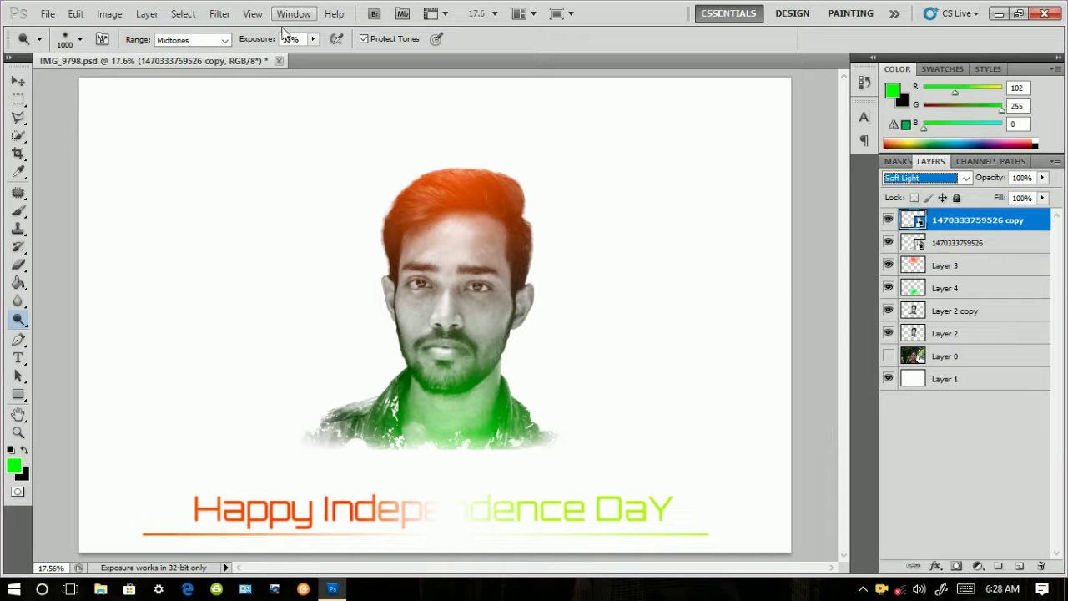
pyautogui.click(941, 443)
pyautogui.click(960, 243)
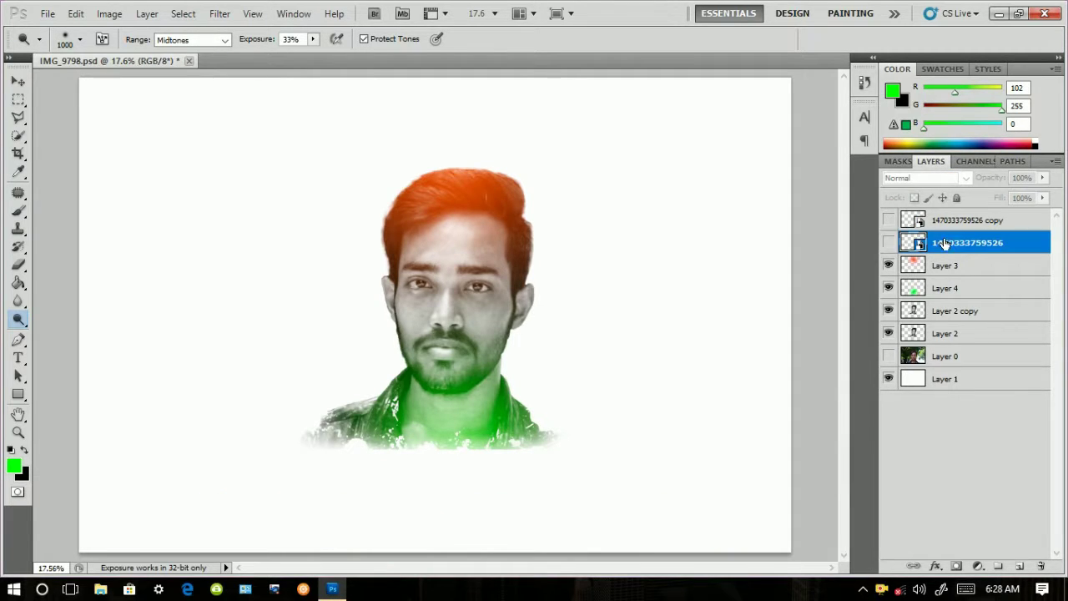
pyautogui.keyDown('shift'); pyautogui.click(964, 221); pyautogui.keyUp('shift')
pyautogui.moveTo(965, 220); pyautogui.dragTo(1041, 566)
pyautogui.click(48, 13)
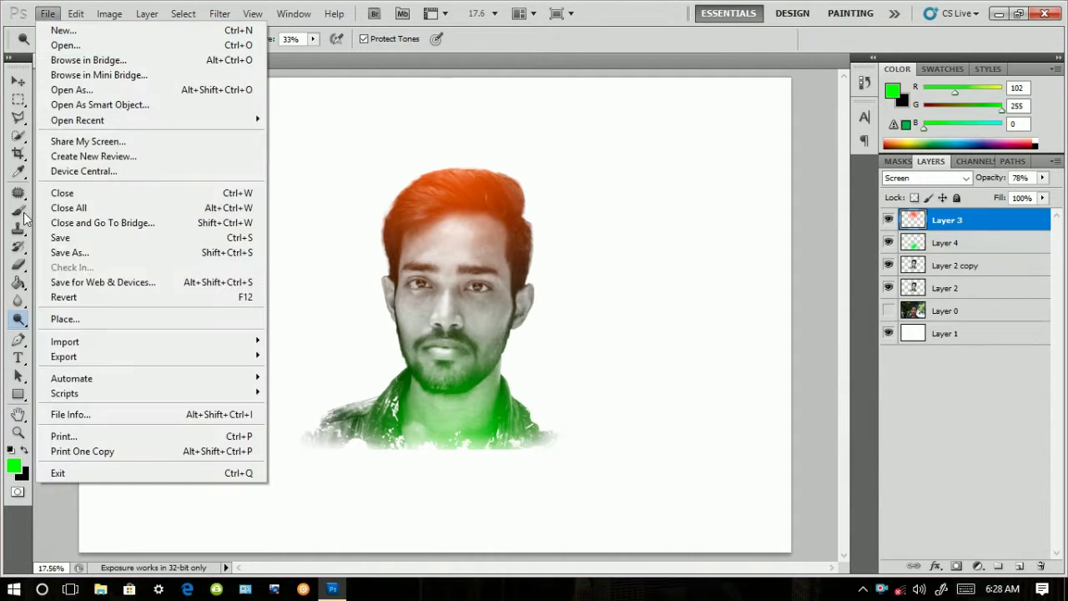
pyautogui.click(79, 317)
pyautogui.click(907, 499)
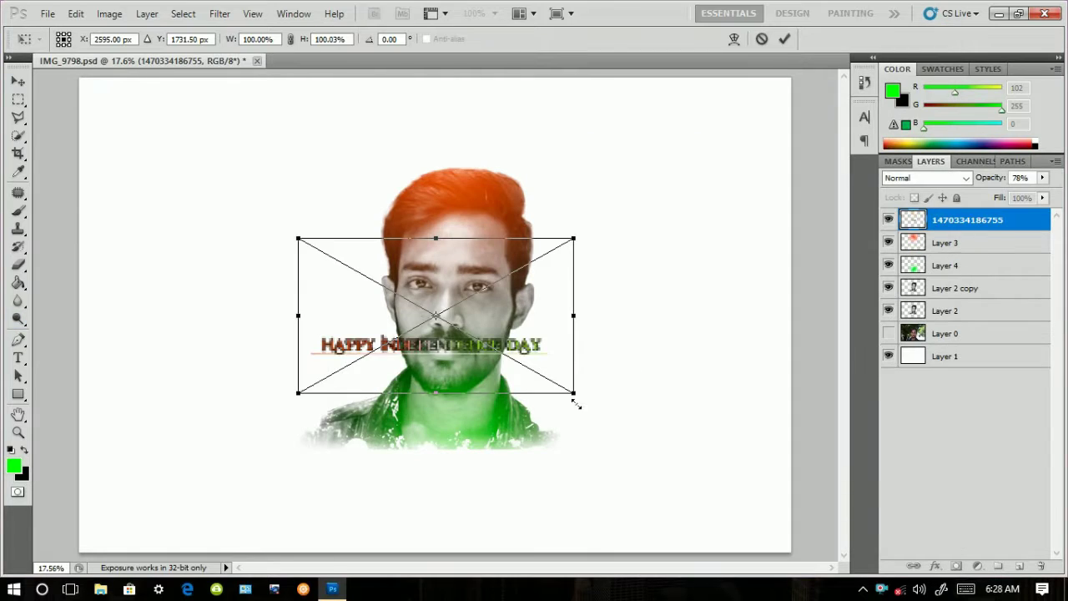
pyautogui.moveTo(597, 415); pyautogui.dragTo(644, 542)
pyautogui.click(785, 39)
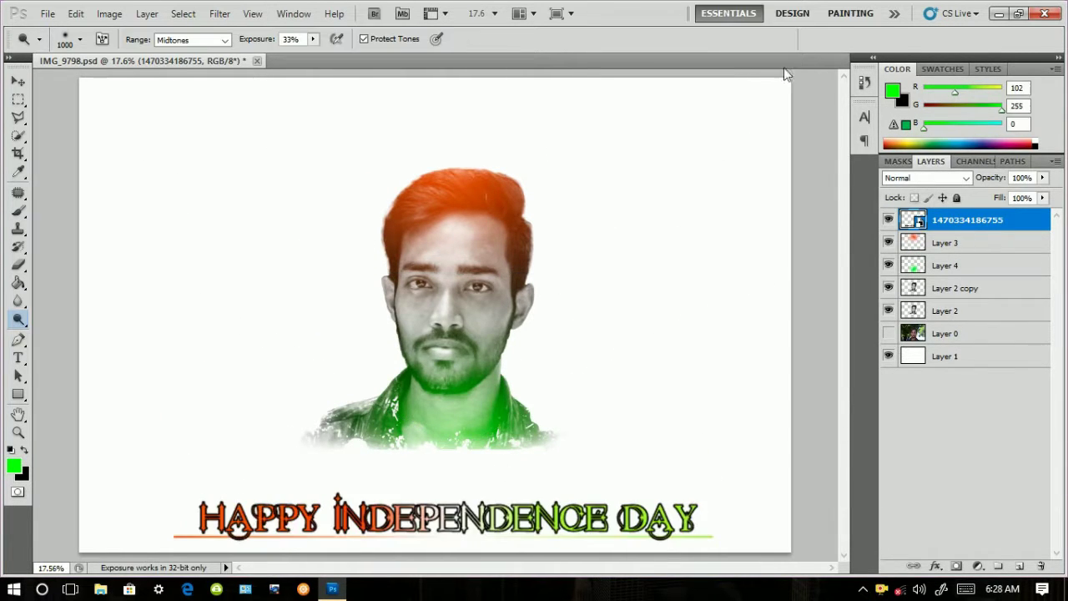
pyautogui.moveTo(1024, 242); pyautogui.dragTo(1041, 566)
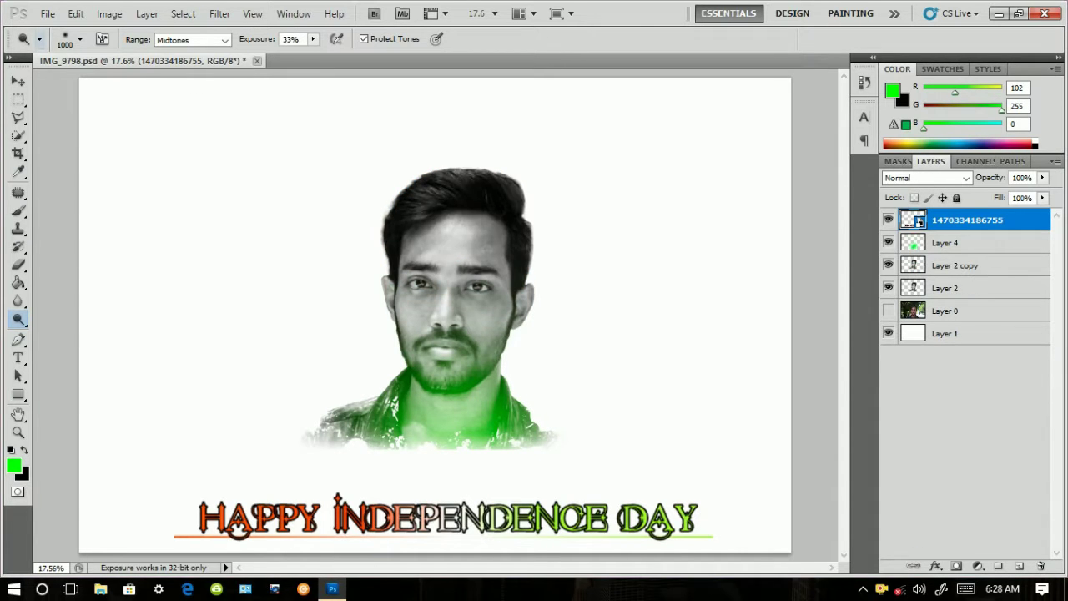
pyautogui.hotkey('ctrl', 'z')
pyautogui.click(890, 221)
pyautogui.click(890, 221)
pyautogui.moveTo(1023, 220); pyautogui.dragTo(1041, 566)
pyautogui.click(48, 14)
pyautogui.click(166, 318)
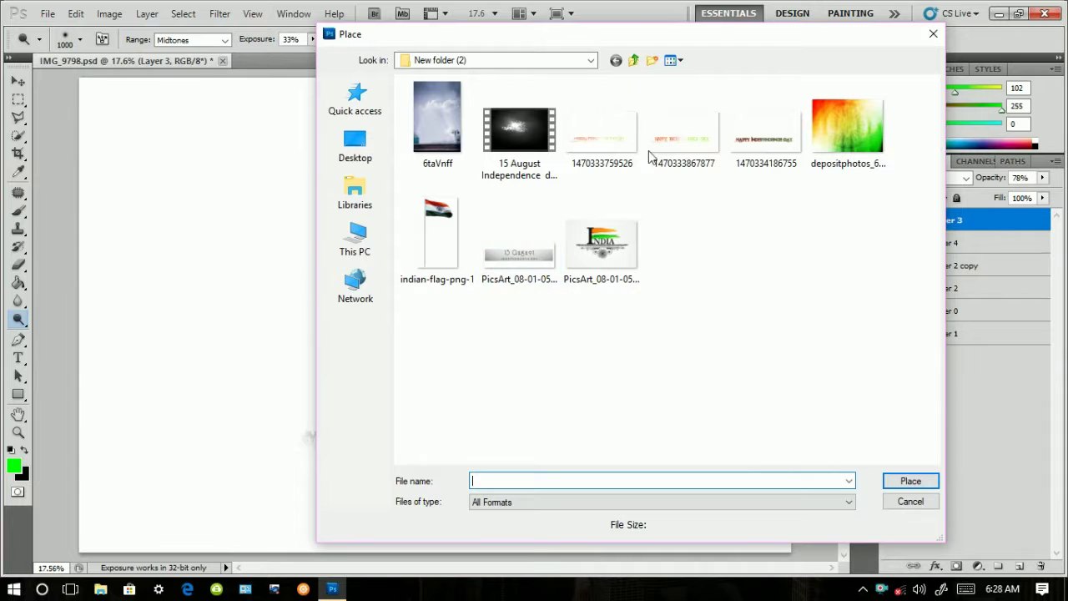
pyautogui.doubleClick(683, 159)
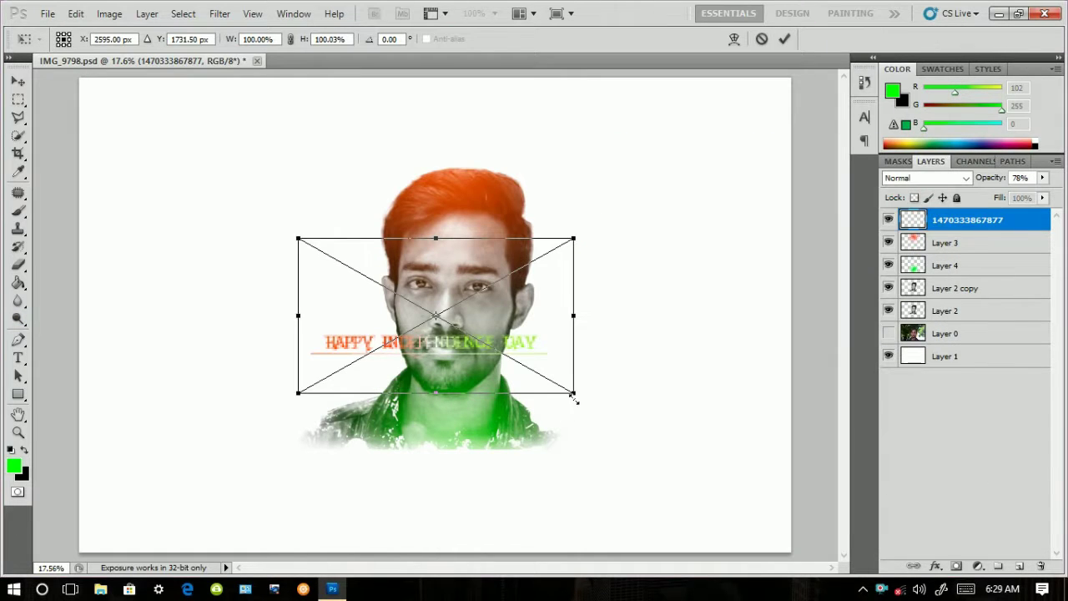
pyautogui.moveTo(575, 386); pyautogui.dragTo(711, 346)
pyautogui.moveTo(806, 246); pyautogui.dragTo(811, 243)
pyautogui.moveTo(684, 383); pyautogui.dragTo(670, 398)
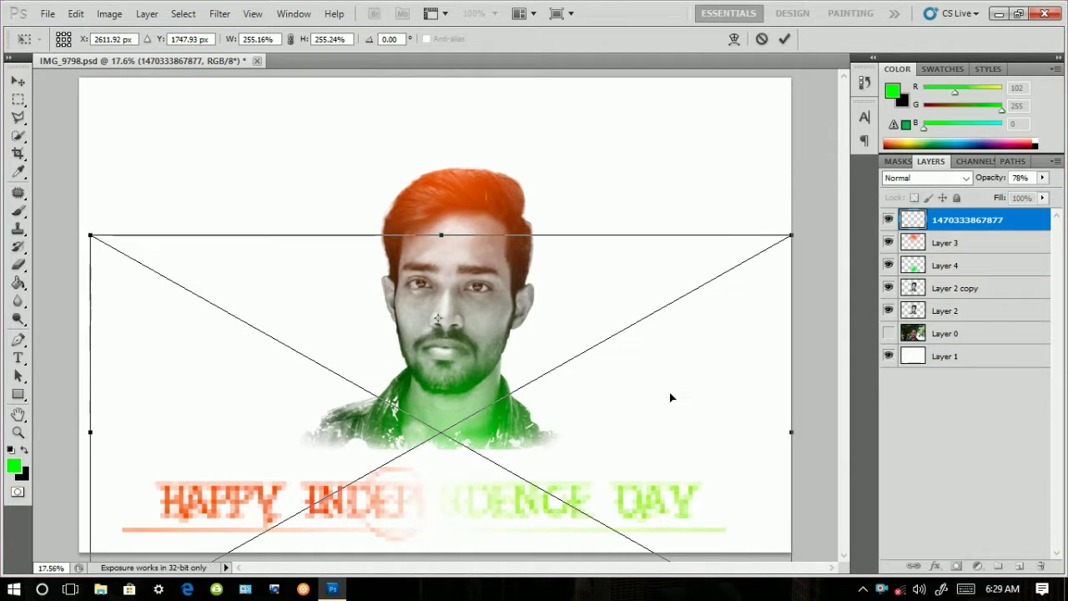
pyautogui.click(785, 40)
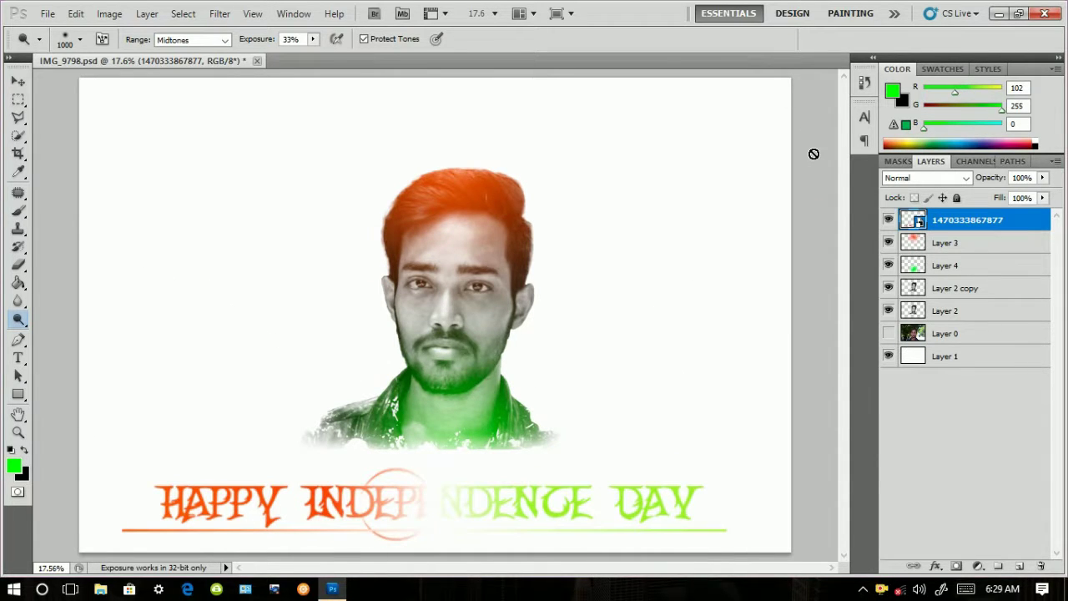
pyautogui.click(888, 218)
pyautogui.moveTo(969, 220); pyautogui.dragTo(1041, 566)
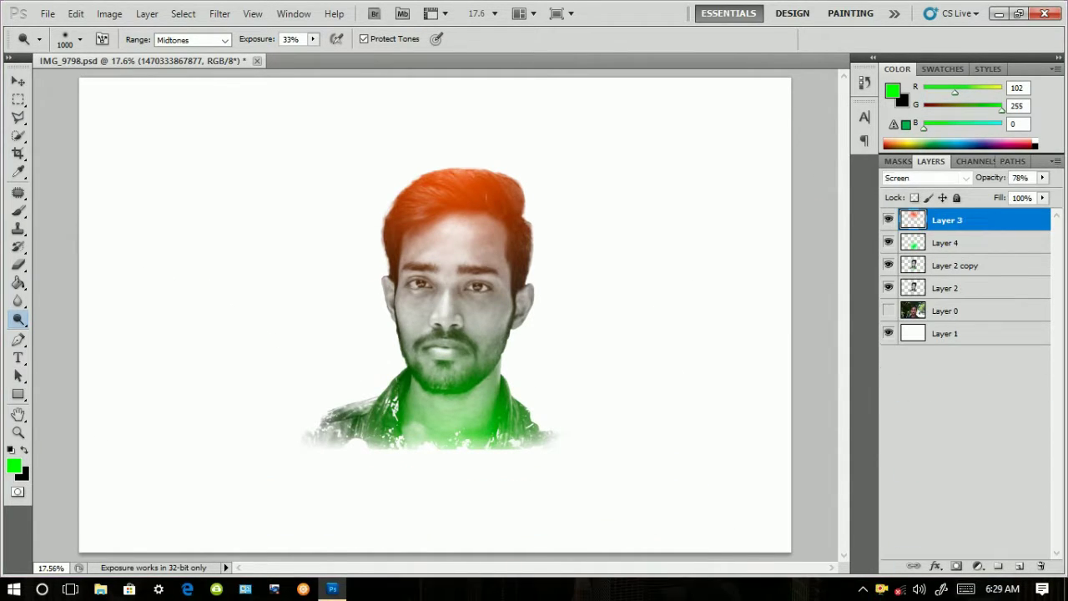
pyautogui.click(865, 83)
pyautogui.scroll(-10, 759, 125)
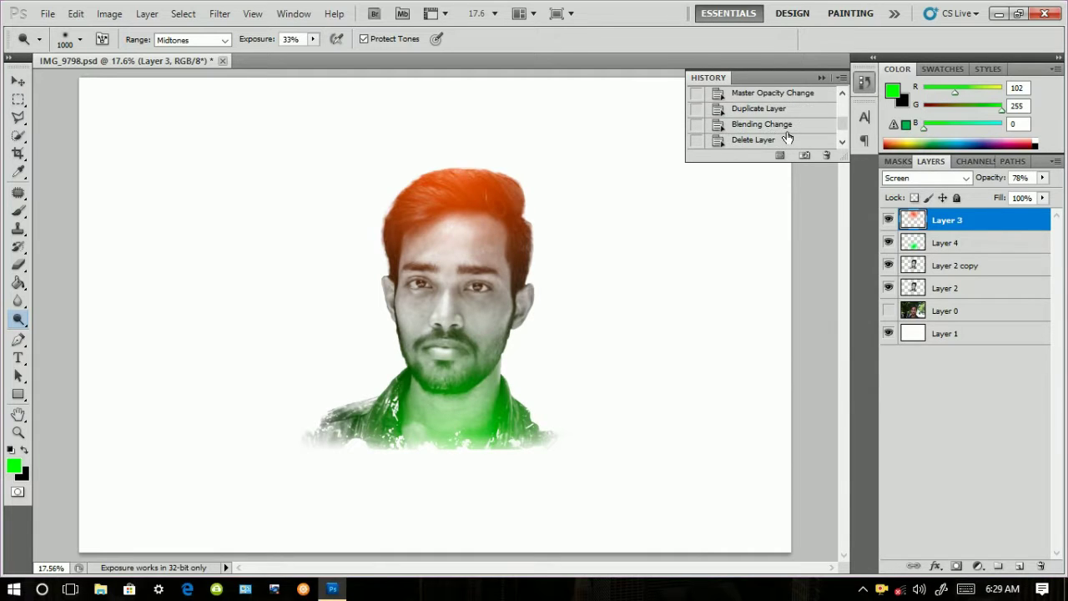
pyautogui.scroll(1, 785, 134)
pyautogui.click(765, 135)
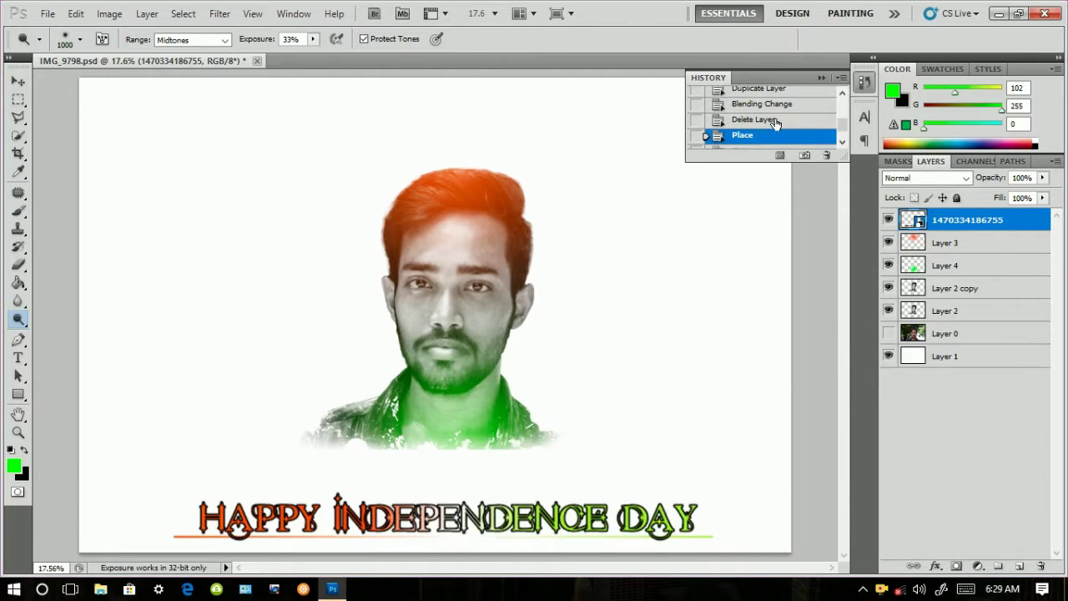
pyautogui.click(797, 103)
pyautogui.scroll(1, 795, 98)
pyautogui.click(795, 94)
pyautogui.click(864, 83)
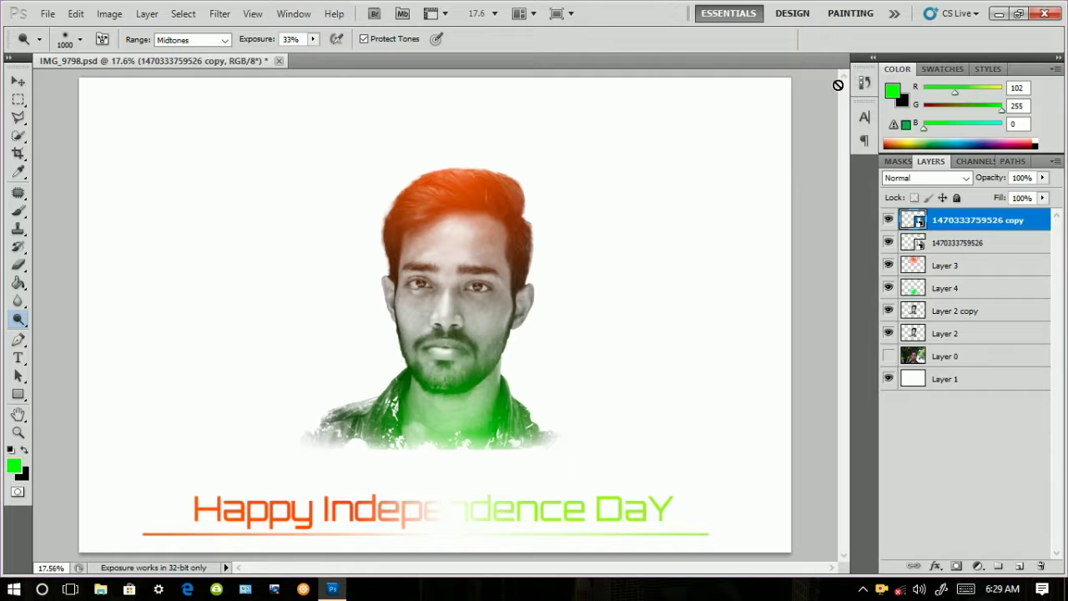
# Step: Add a new layer above the greeting text and choose the 942 px round logo brush for the Brush tool
pyautogui.click(1022, 566)
pyautogui.click(18, 210)
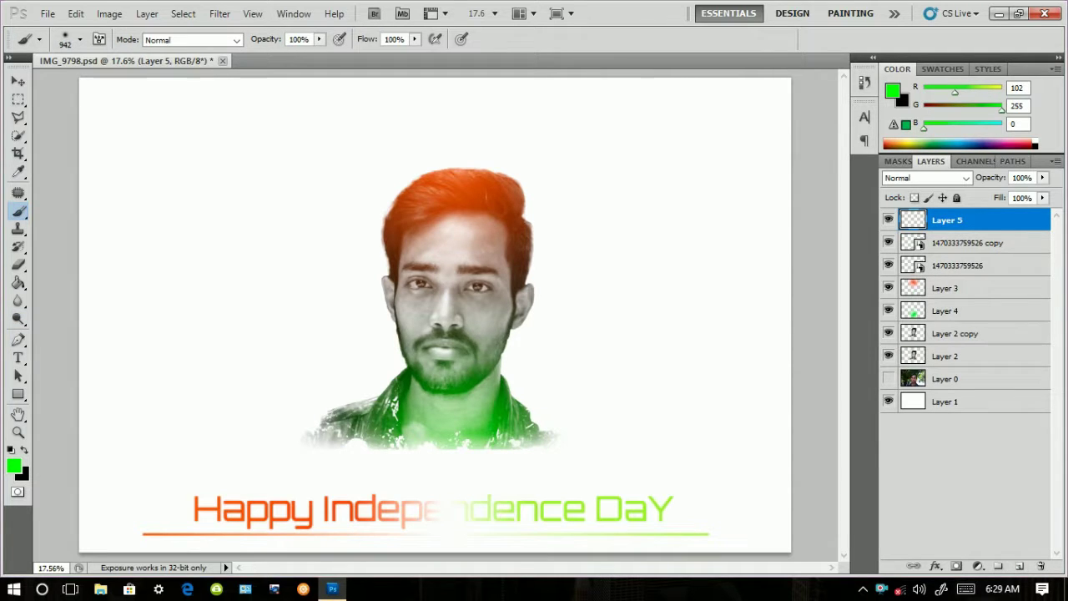
pyautogui.rightClick(302, 197)
pyautogui.scroll(-5, 391, 327)
pyautogui.click(393, 355)
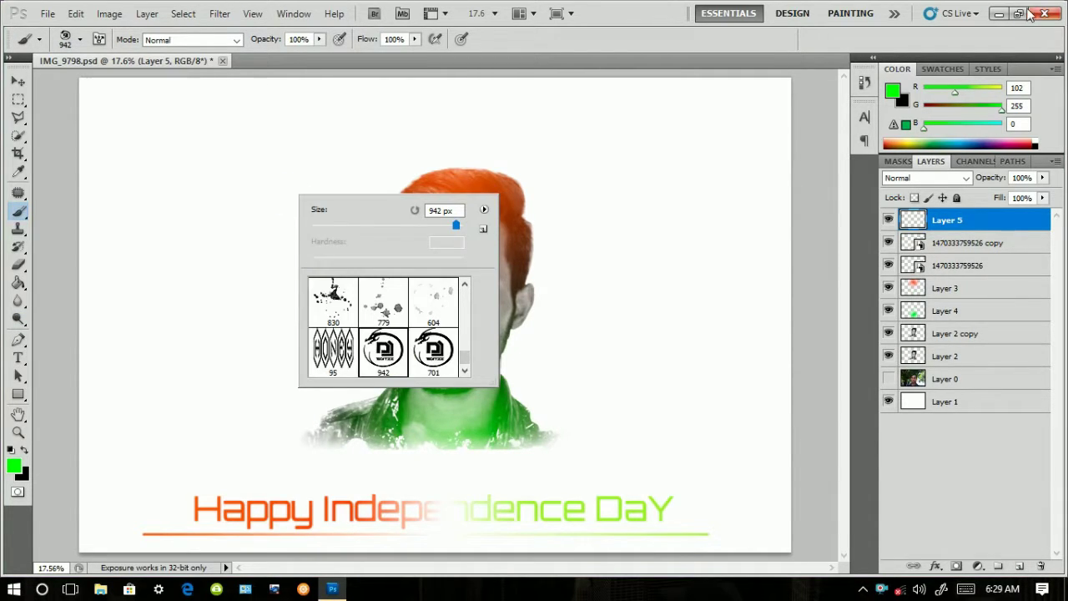
pyautogui.click(625, 148)
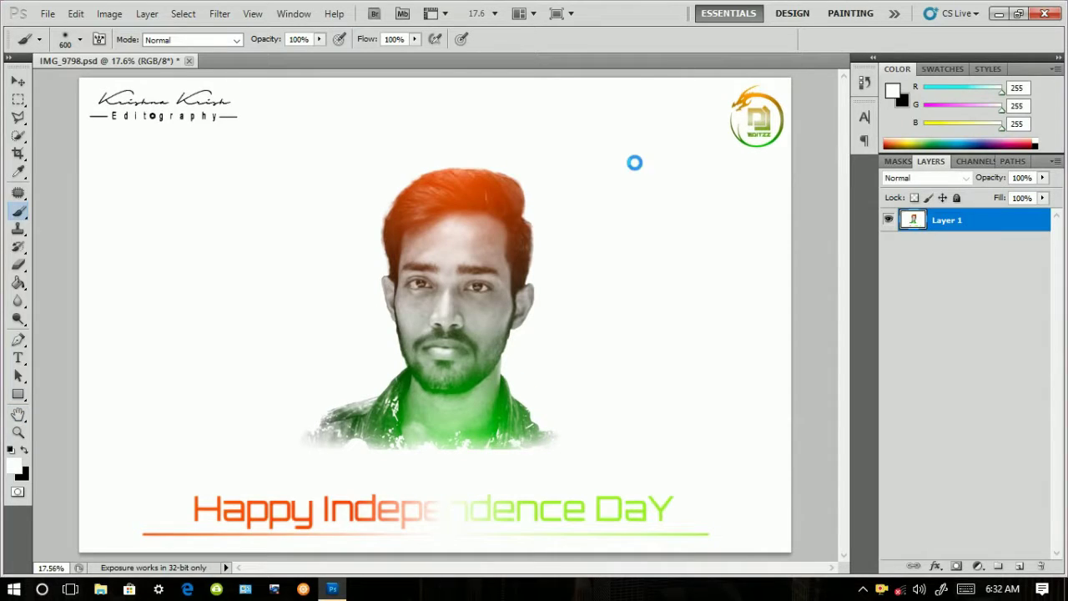